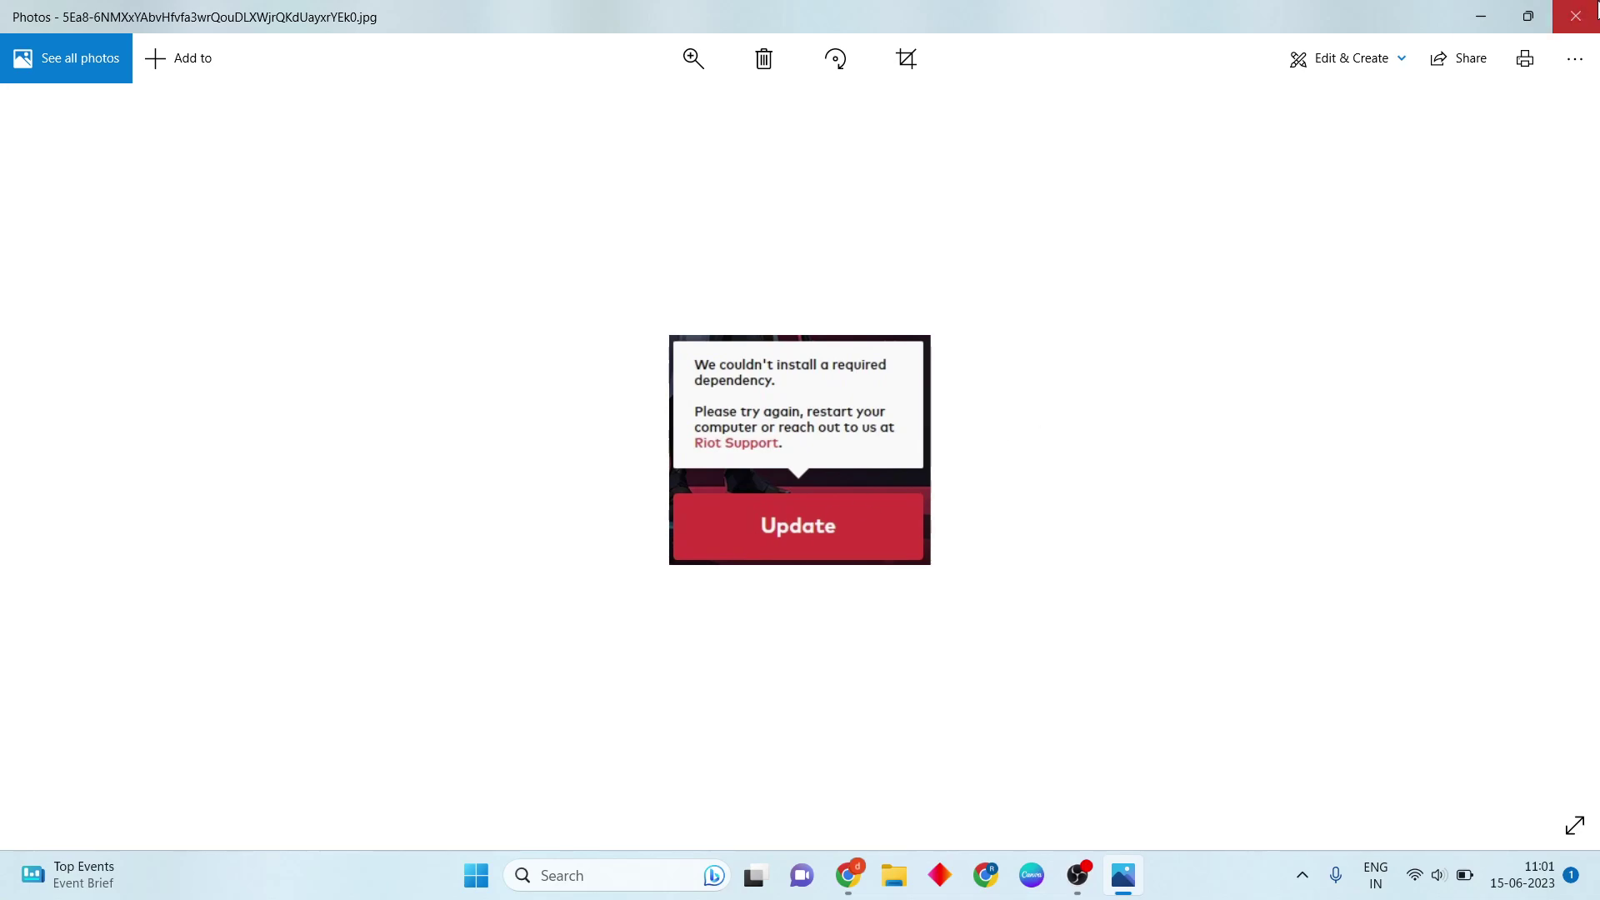
Step: Close the error screenshot and launch System Configuration from a Windows search for 'sy'
click(1576, 16)
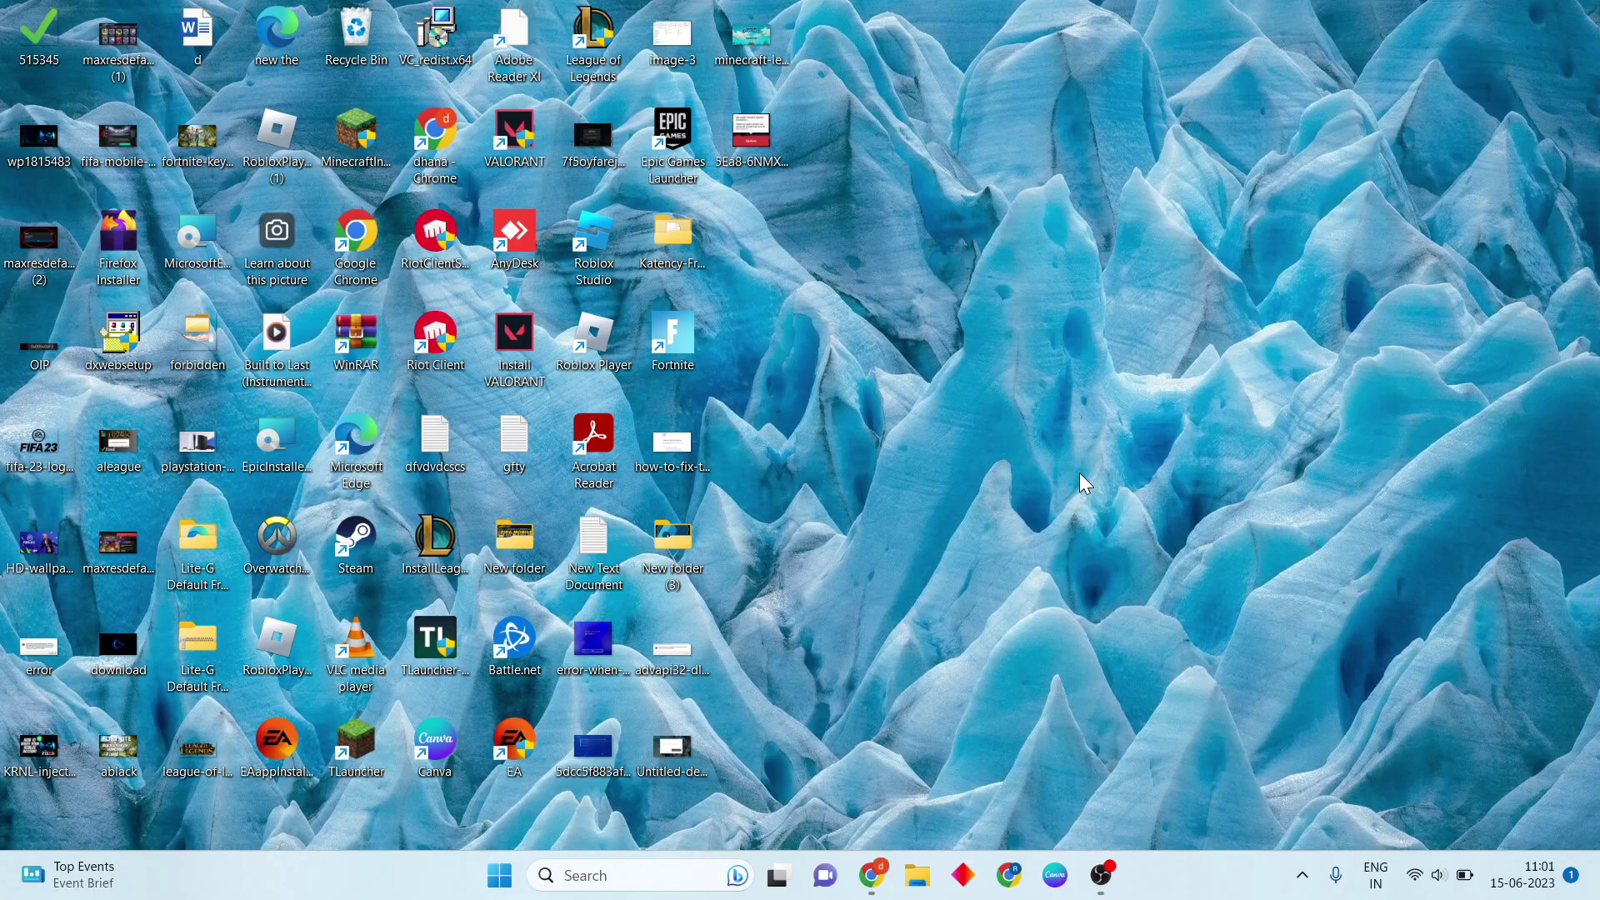
click(627, 875)
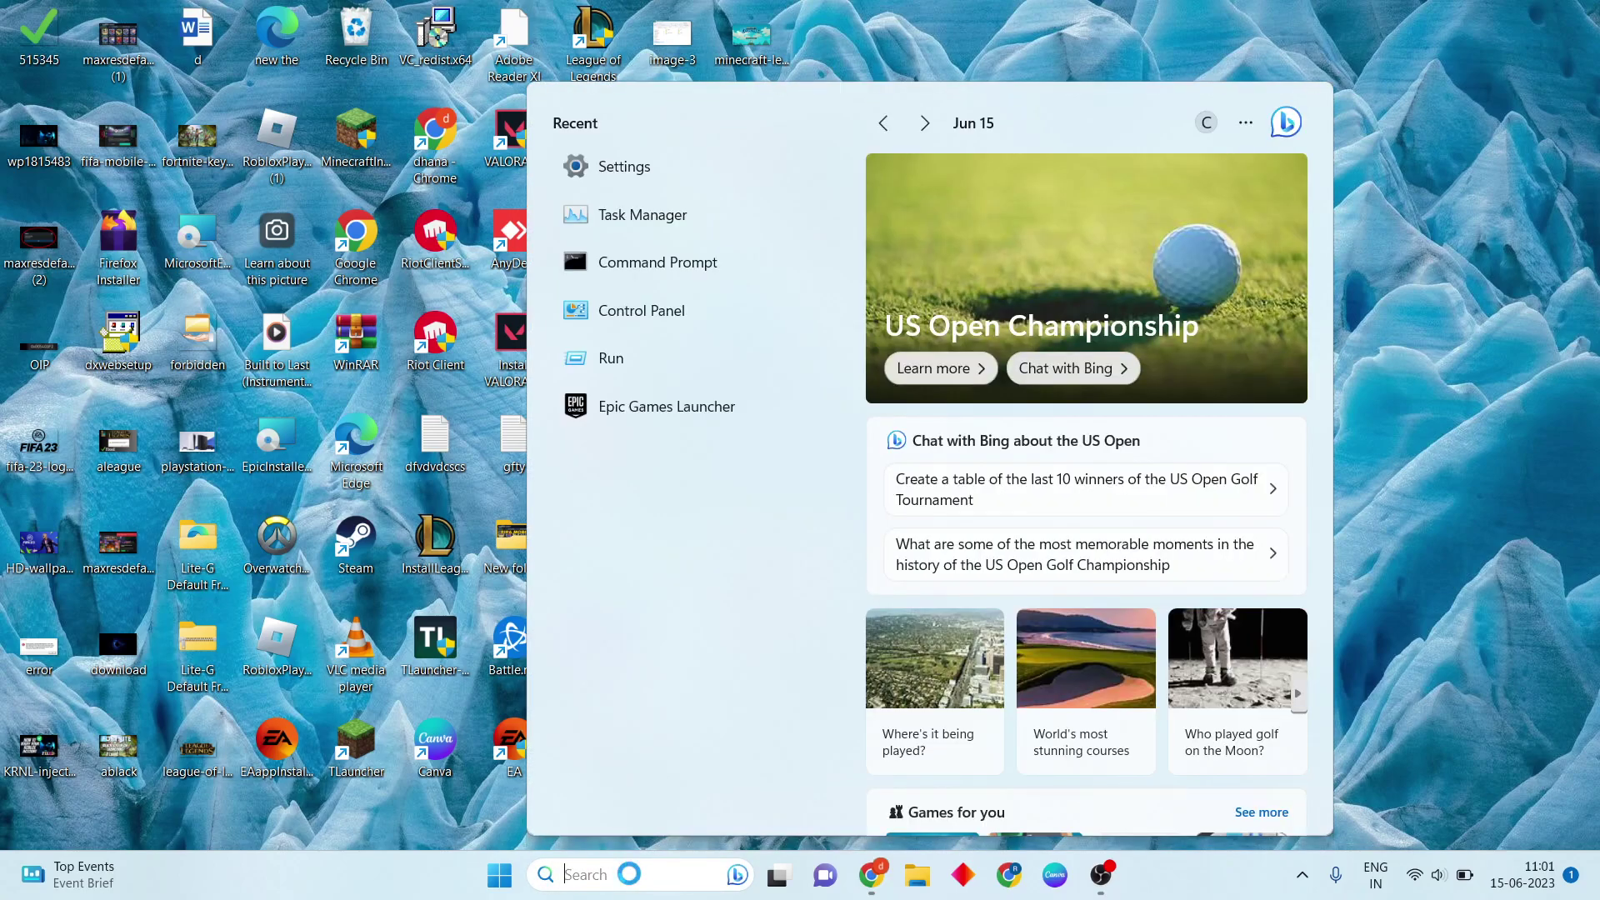
text(sy)
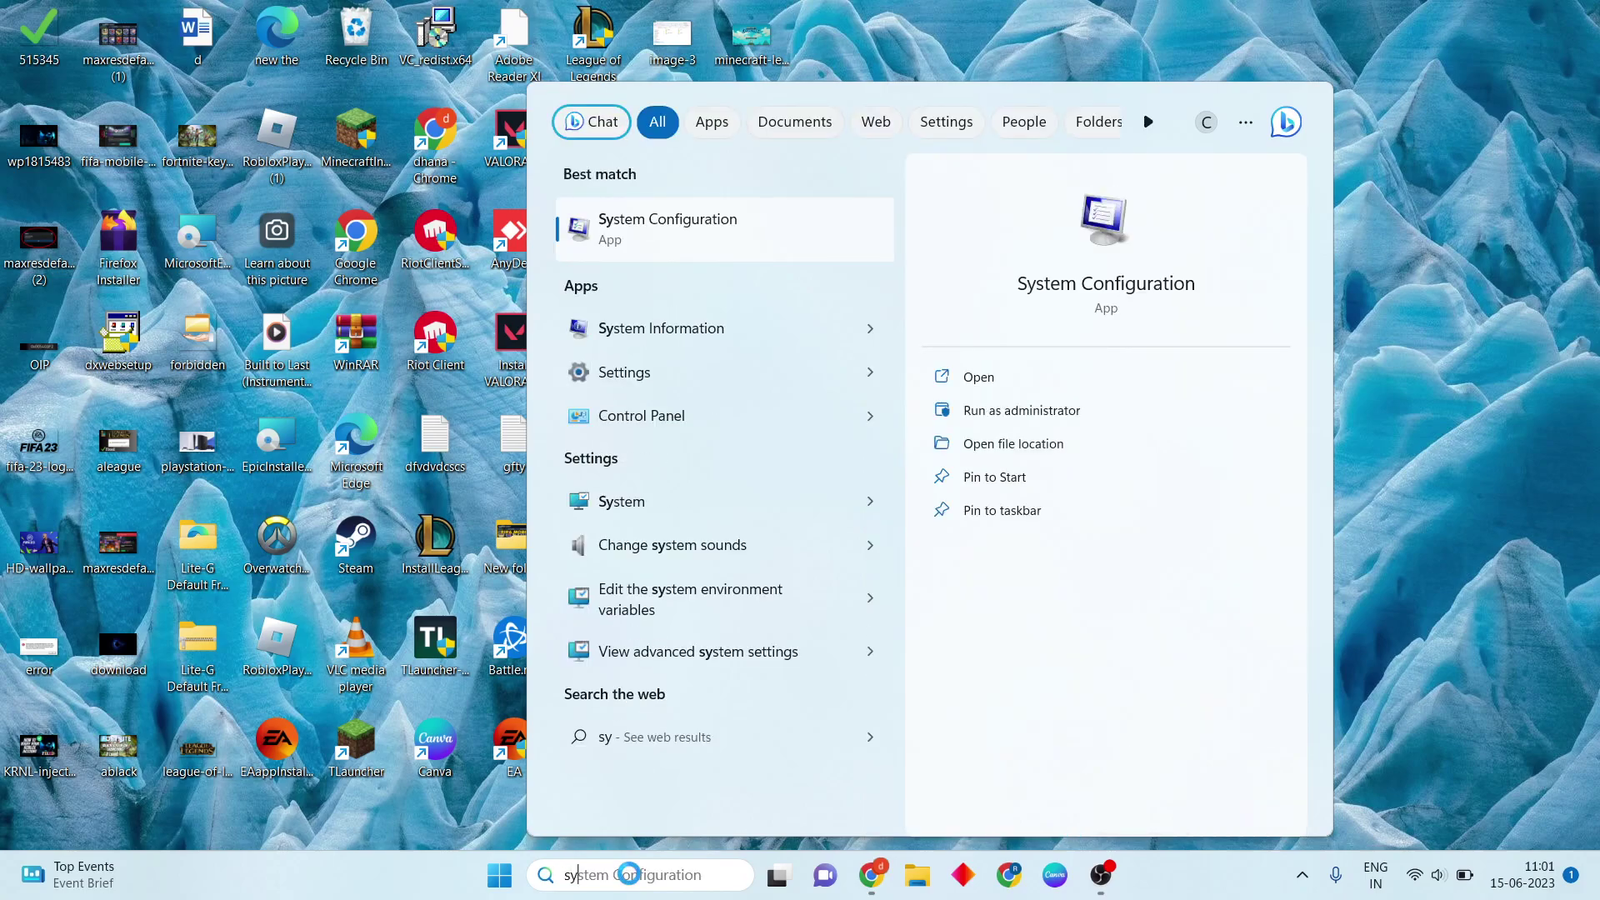
click(996, 387)
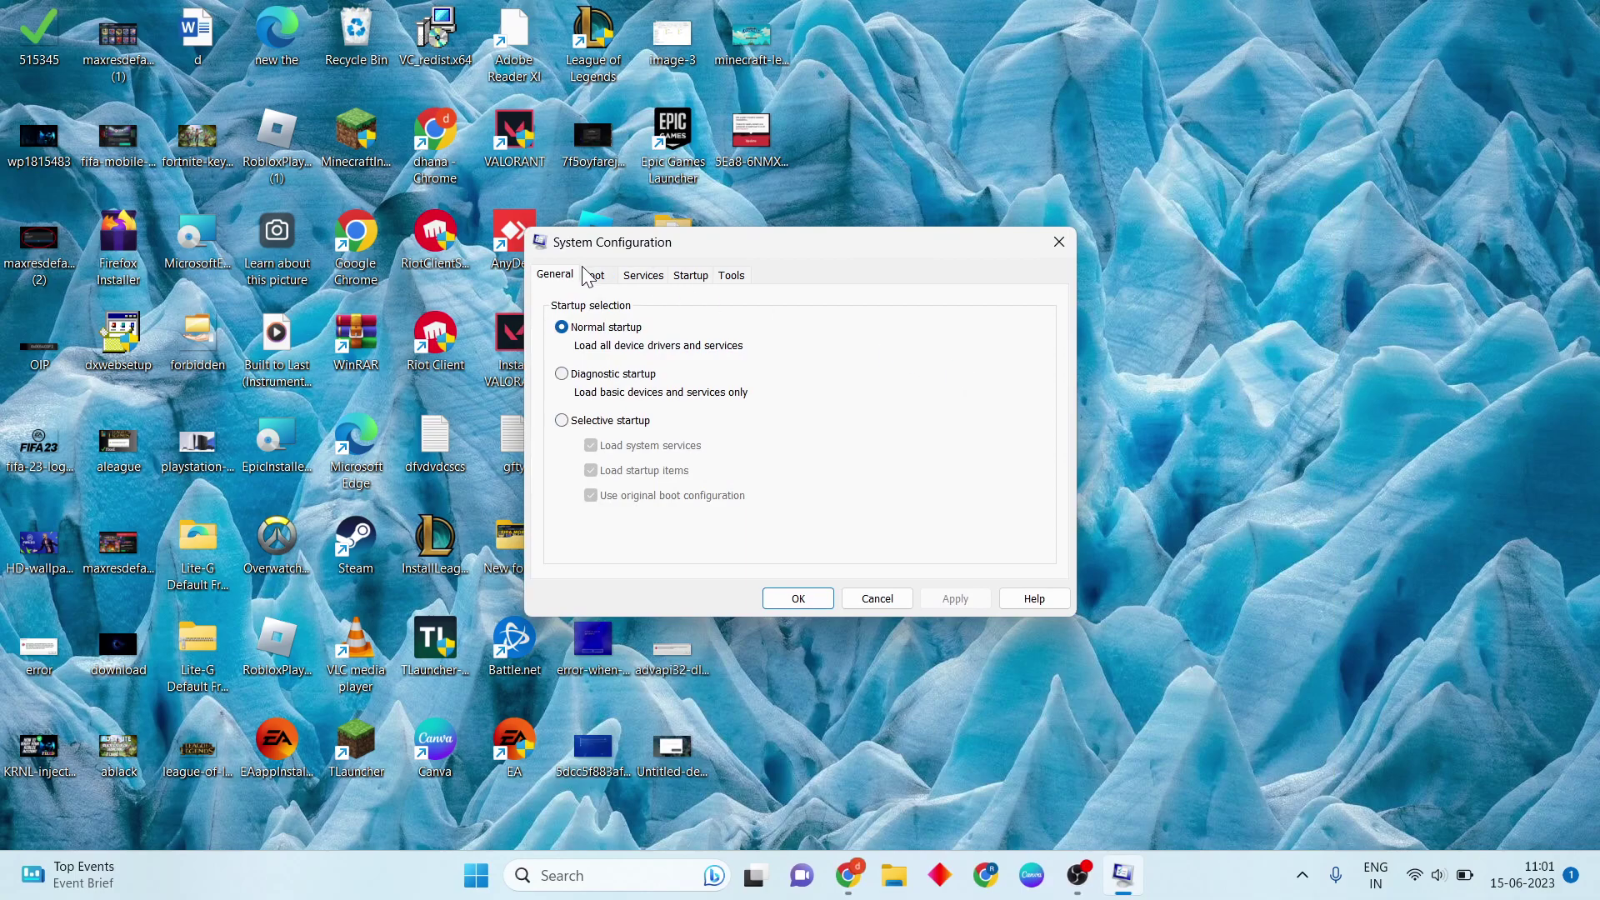
Step: Scroll the Services tab to locate Riot's vgc service, then close System Configuration with OK
click(655, 277)
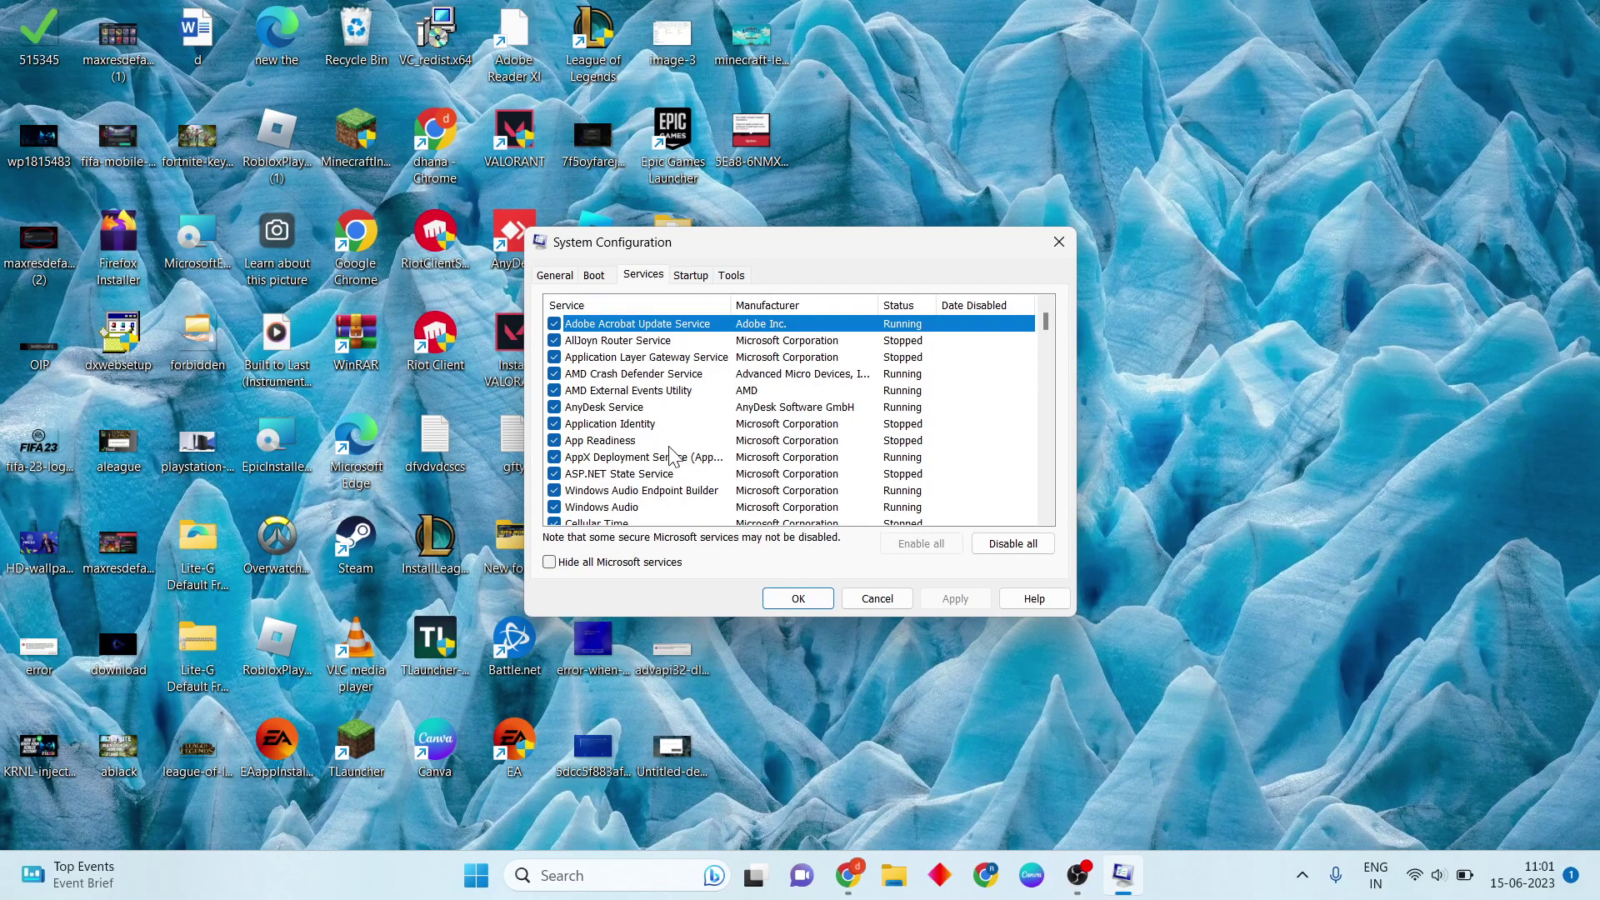
scroll(673, 460, down, 10)
scroll(673, 460, down, 10)
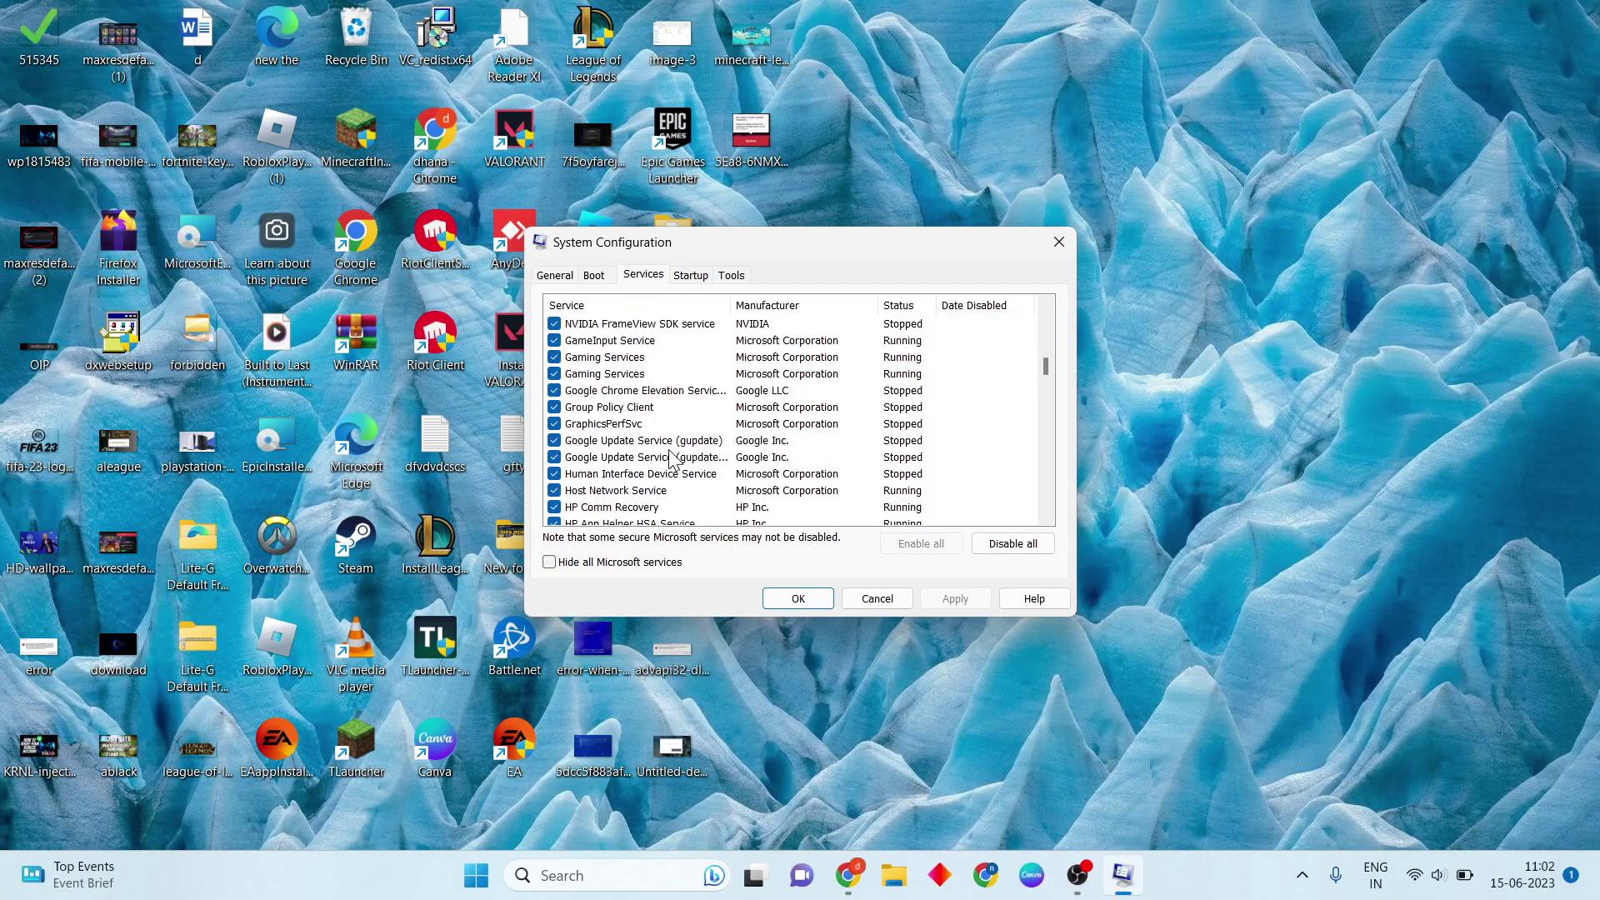
scroll(674, 460, down, 12)
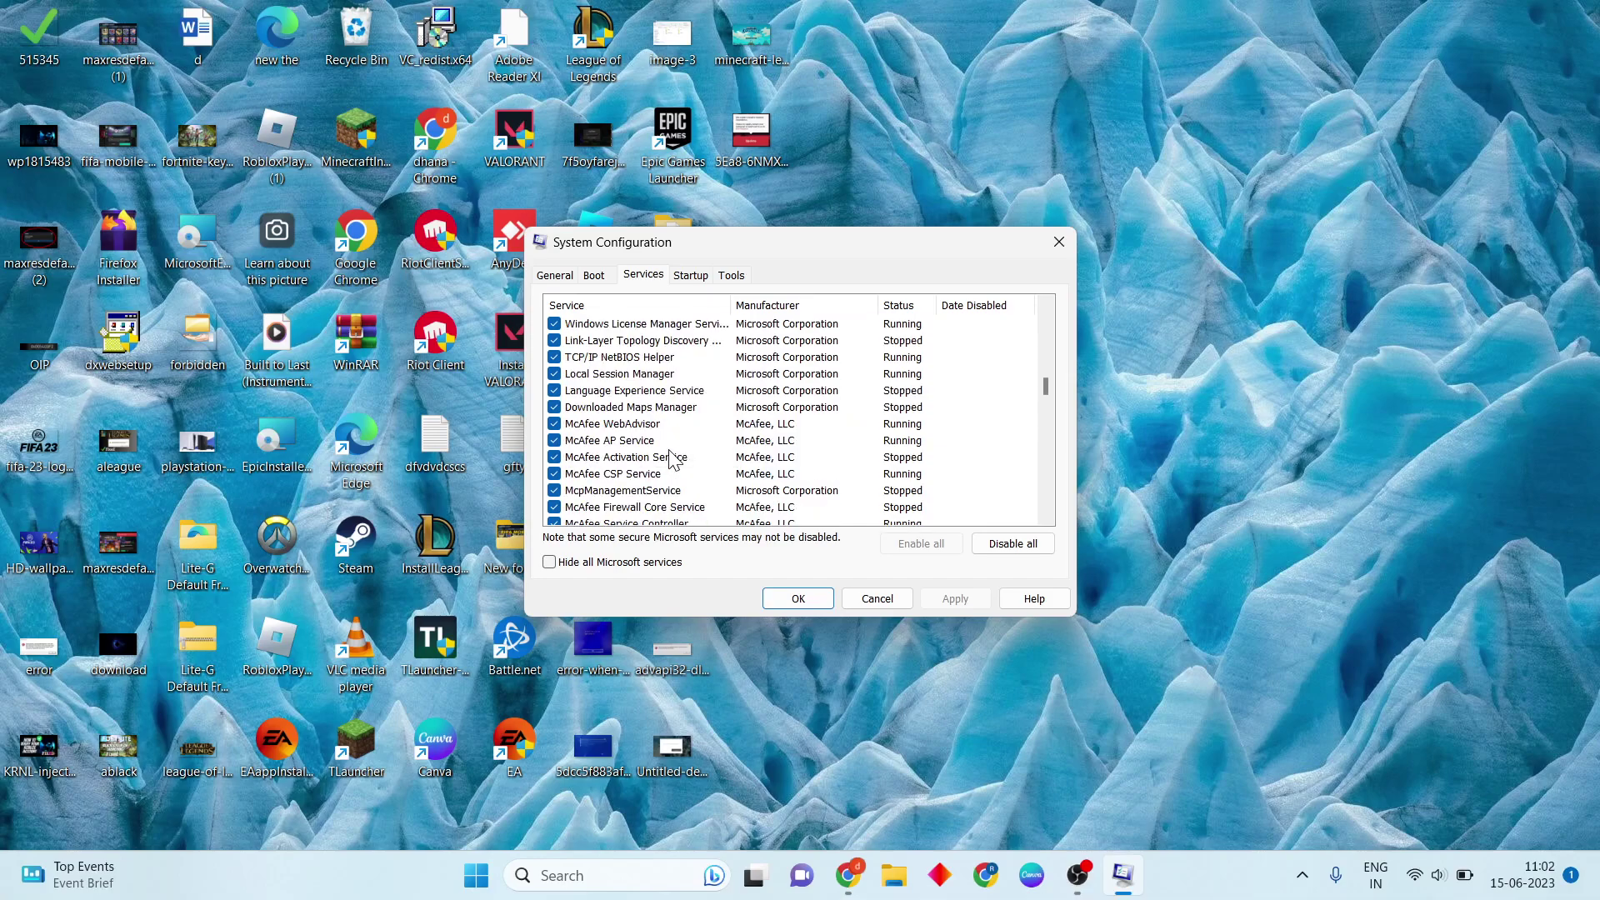
scroll(673, 460, down, 6)
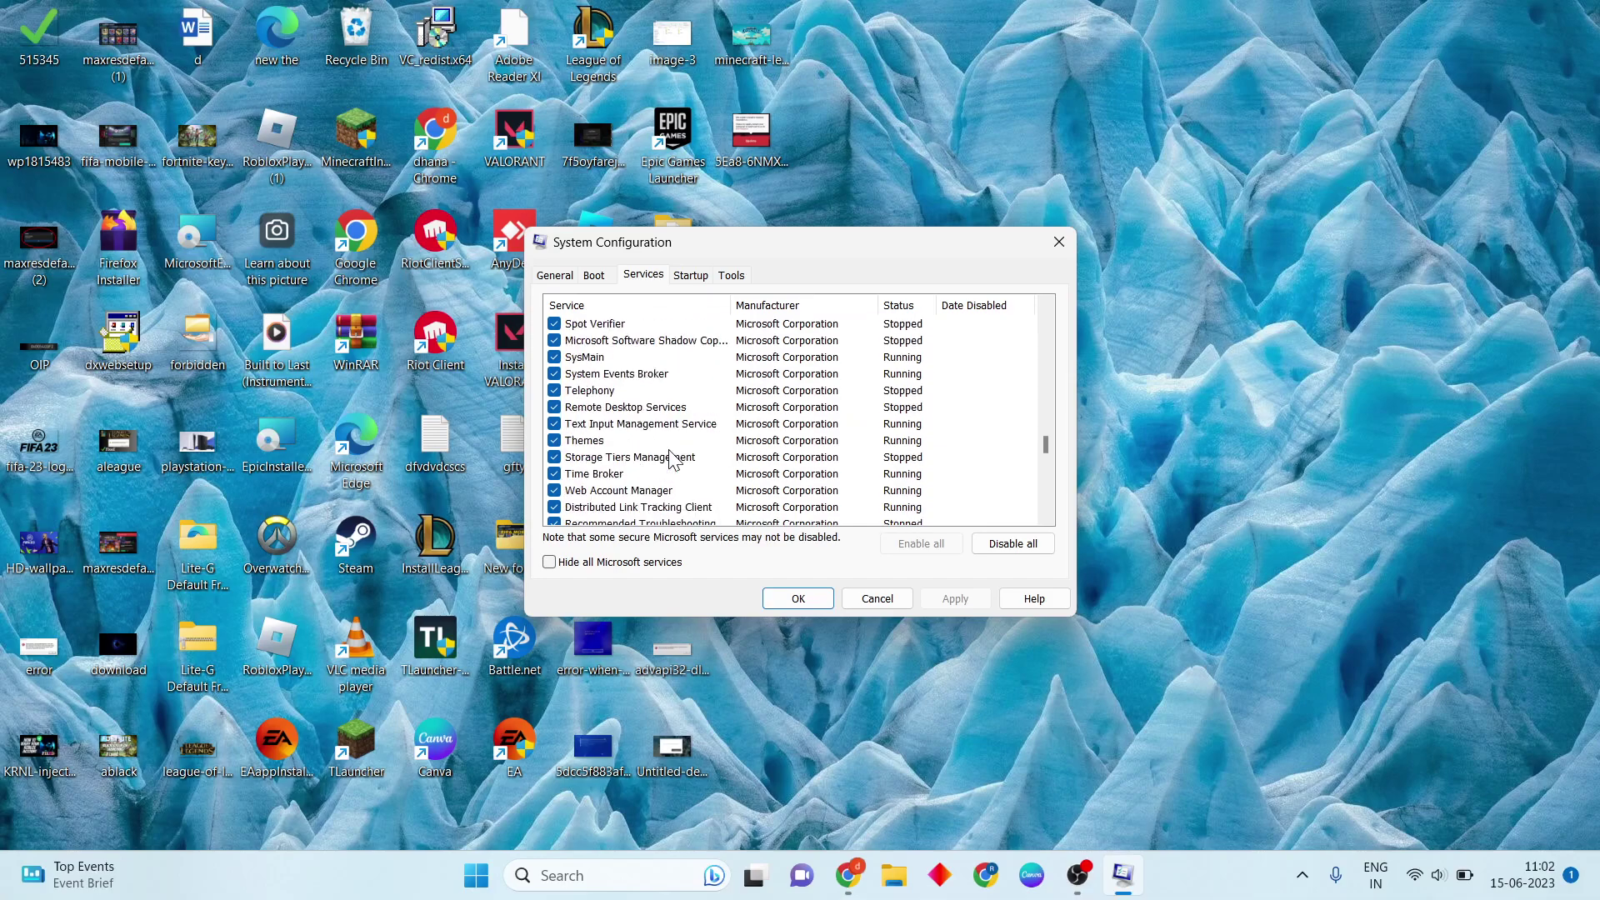
scroll(674, 460, down, 15)
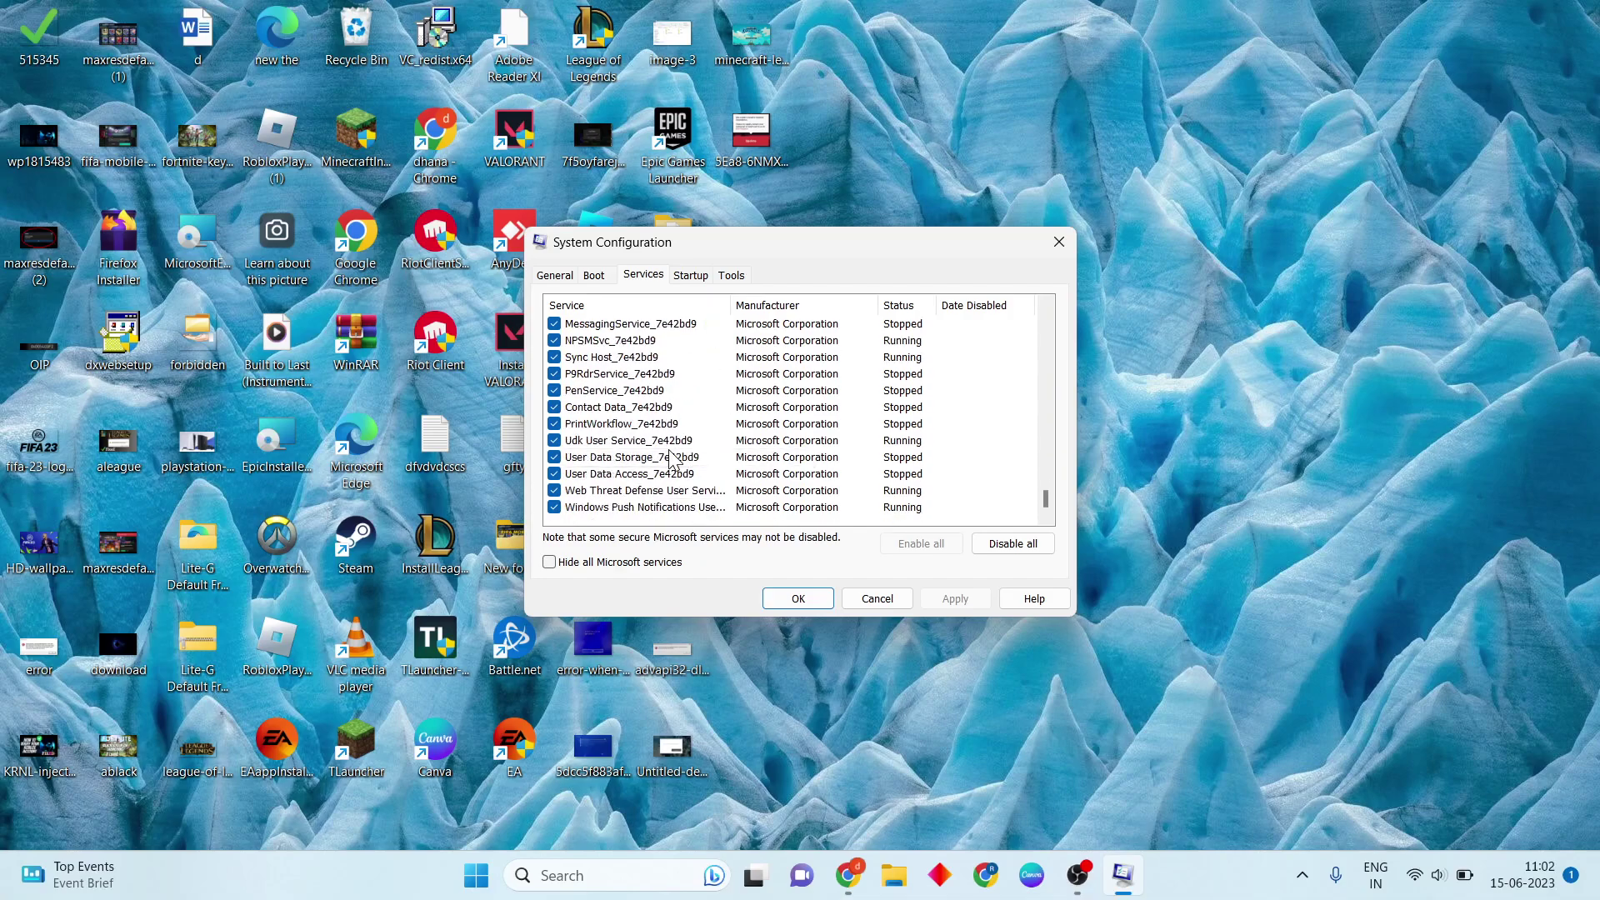
scroll(671, 455, up, 8)
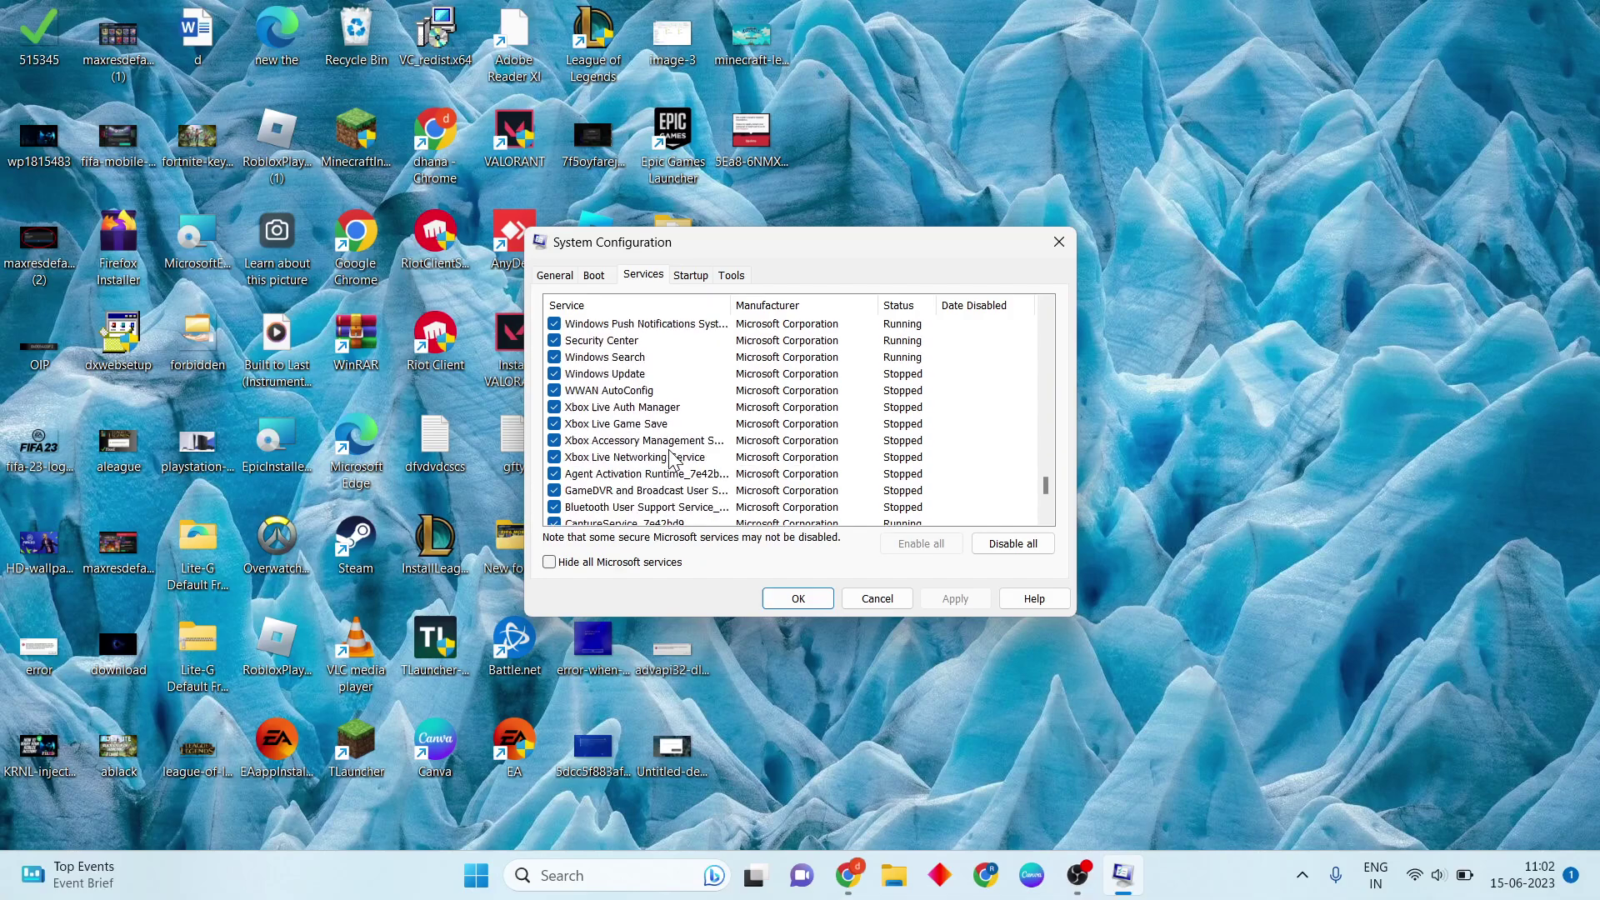
scroll(672, 456, up, 10)
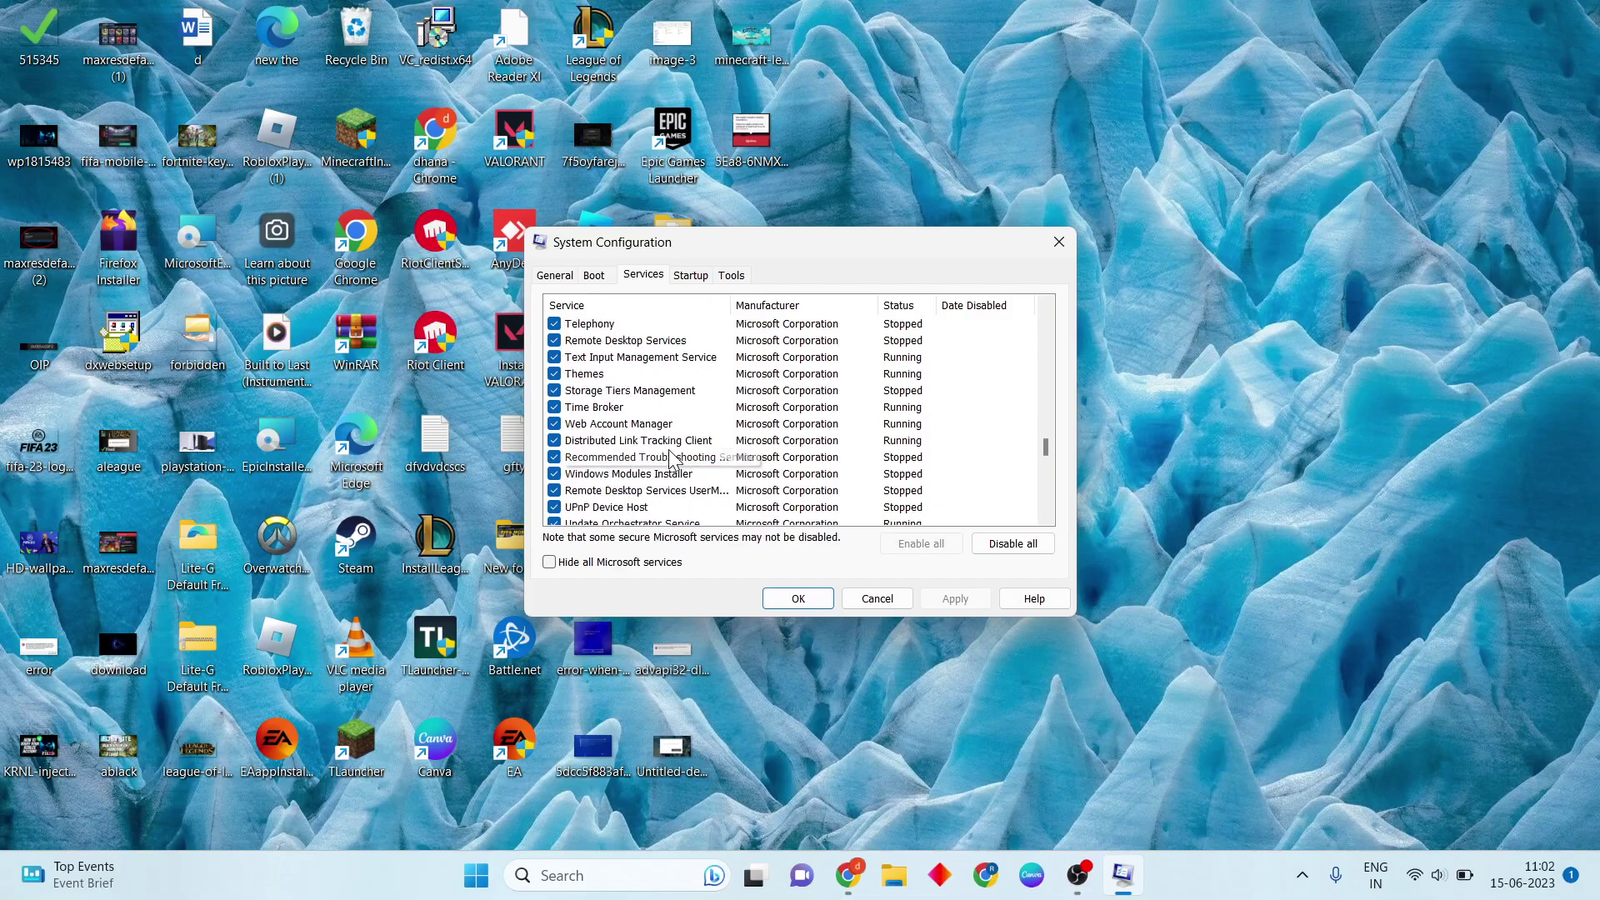
scroll(672, 456, down, 3)
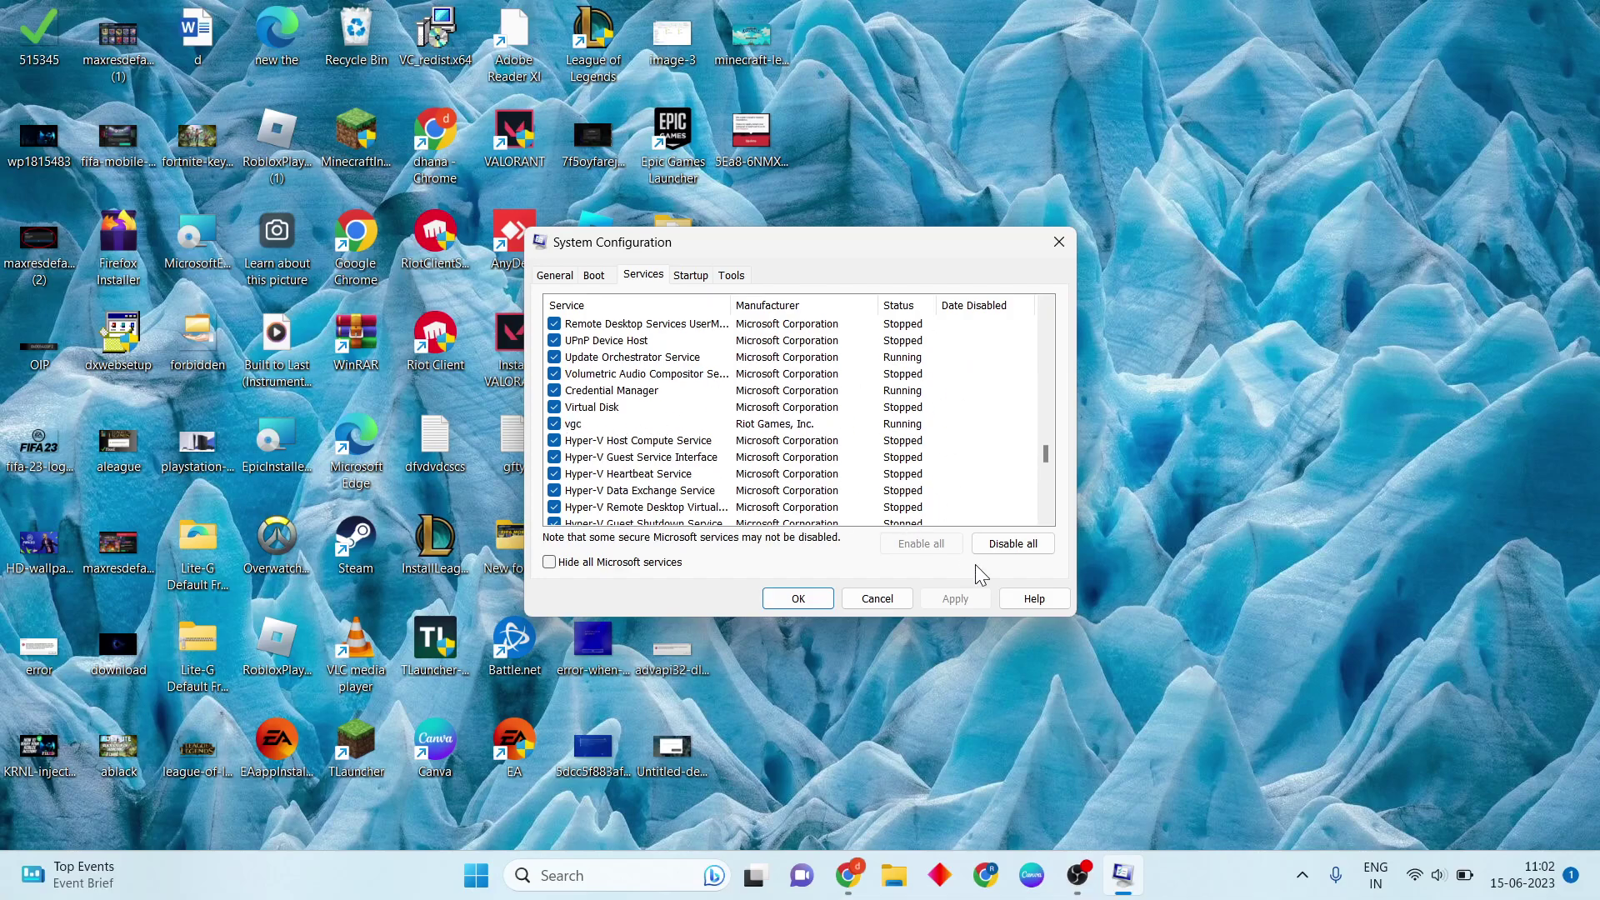
click(796, 598)
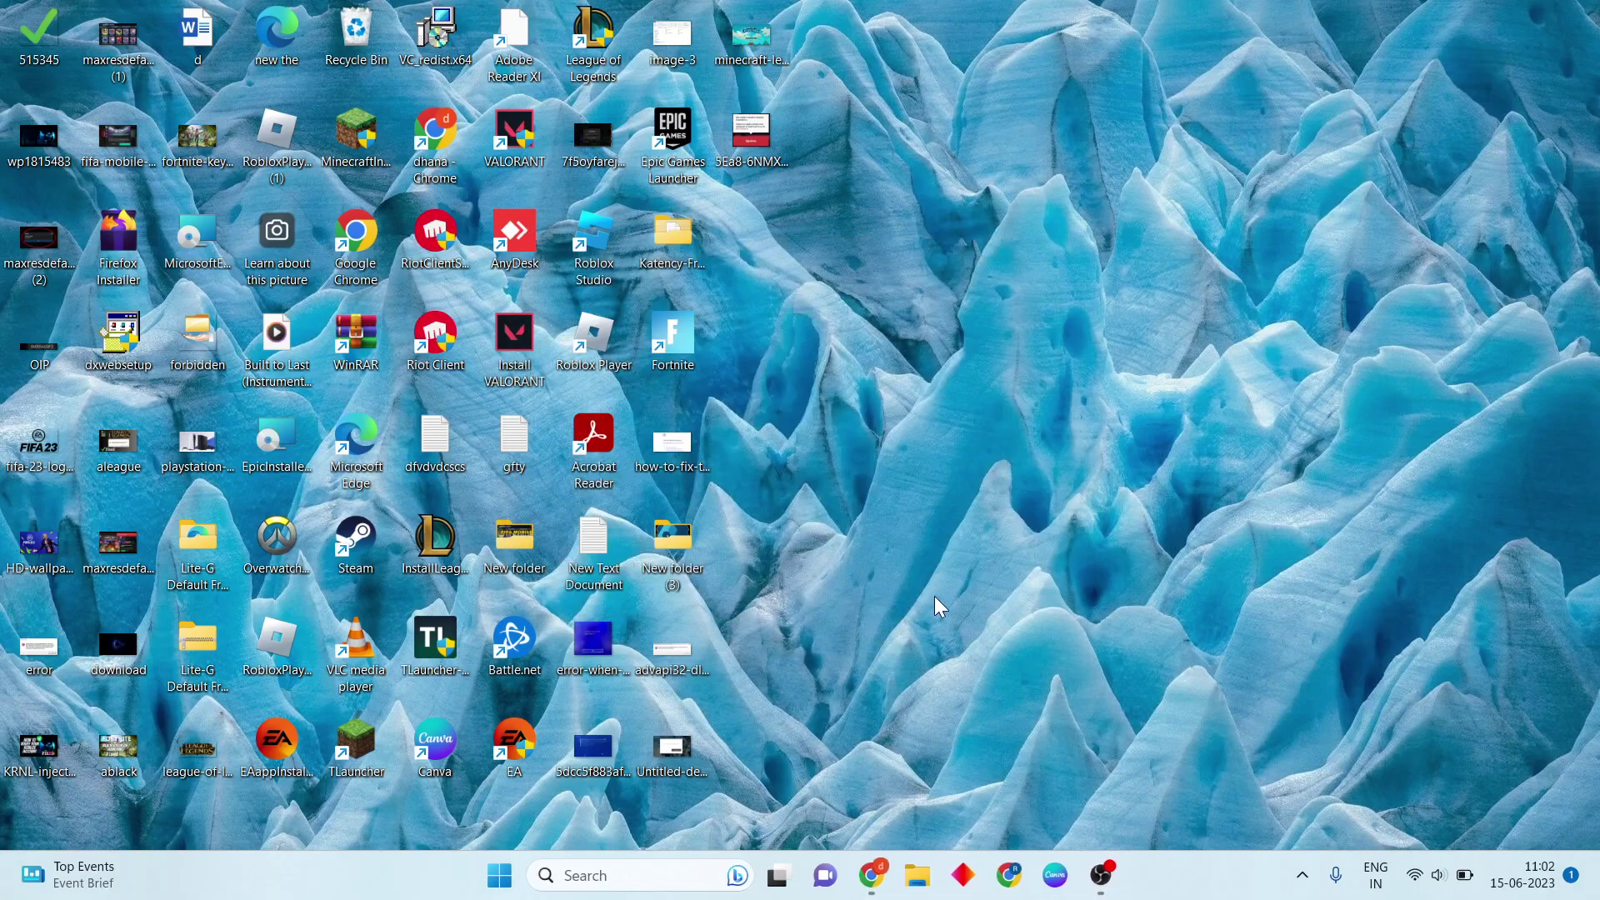
Step: Search Windows for 'task manager' so Task Manager appears as the best match
click(574, 875)
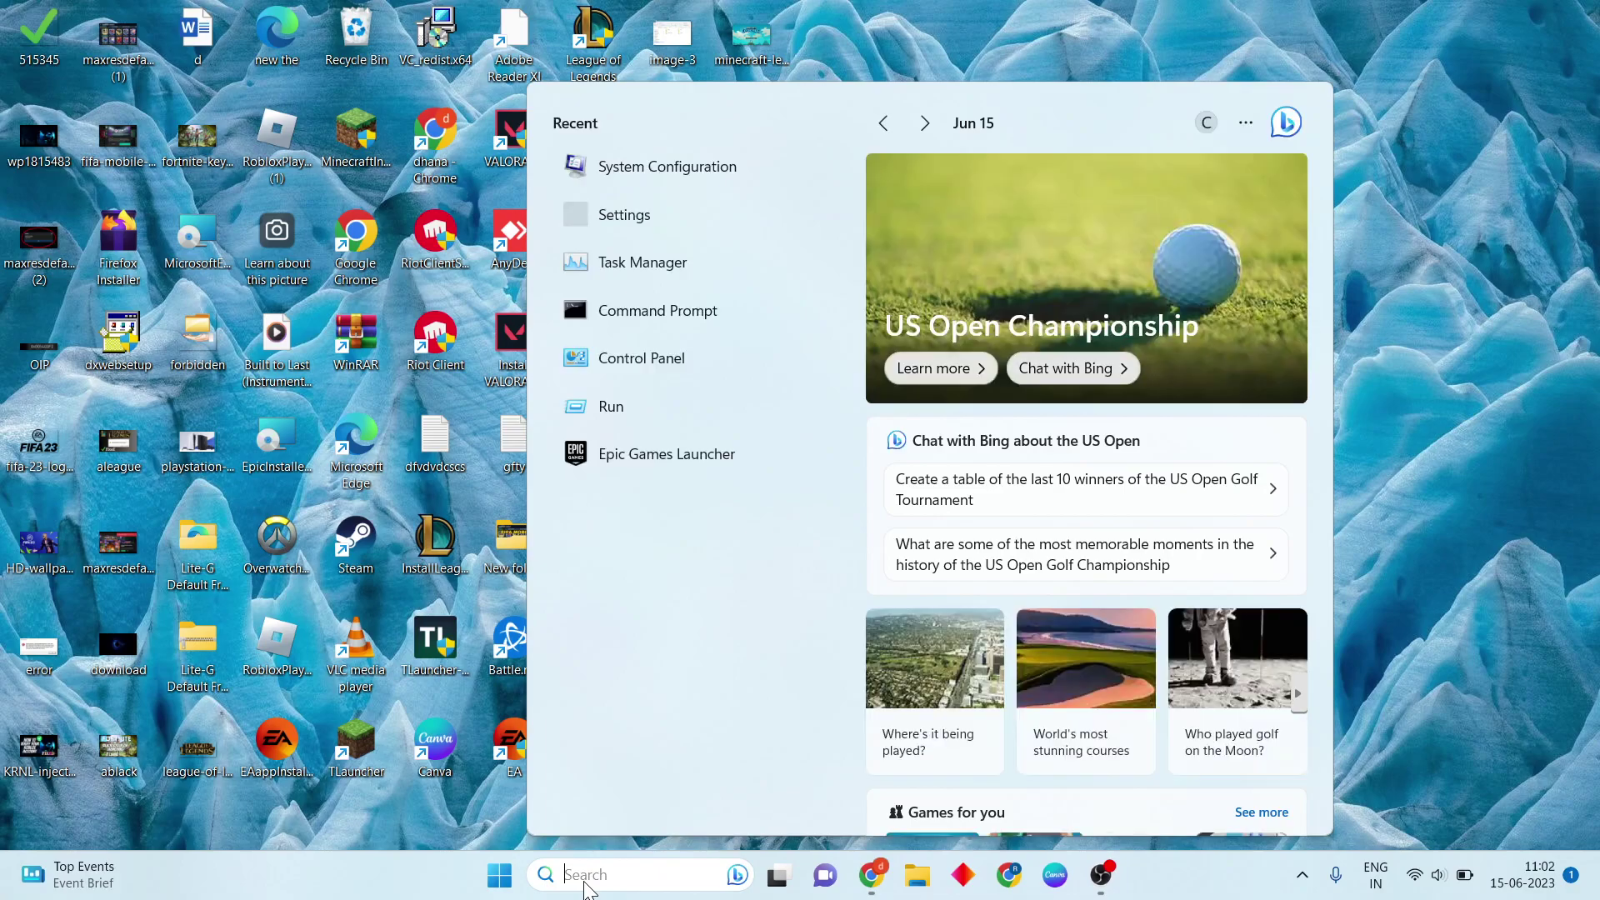
text(task)
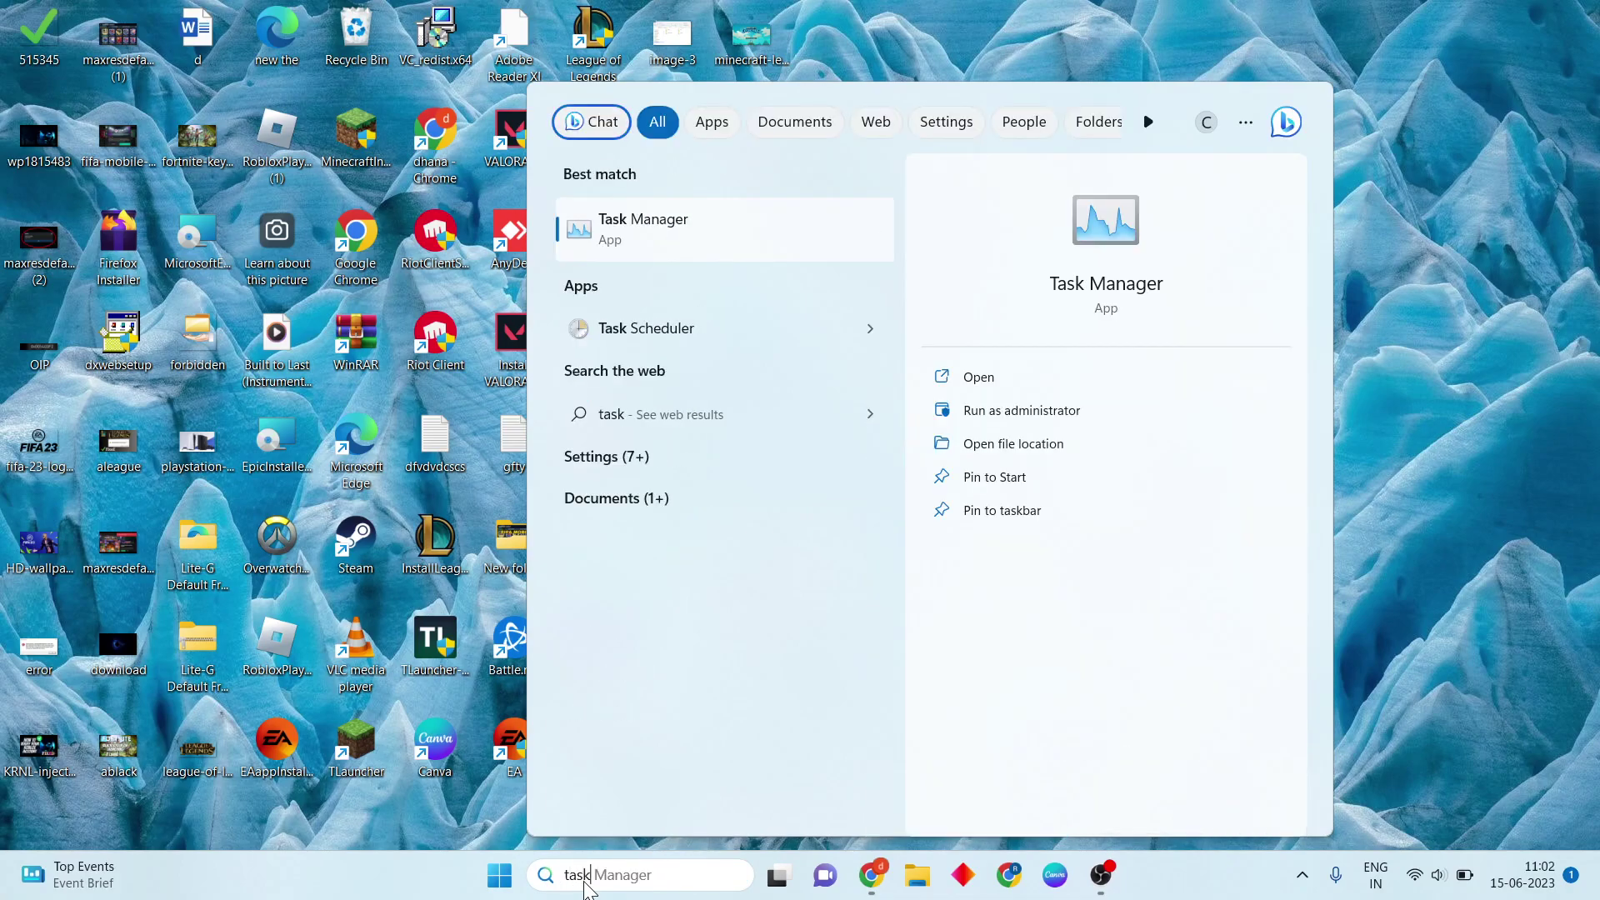
text( man)
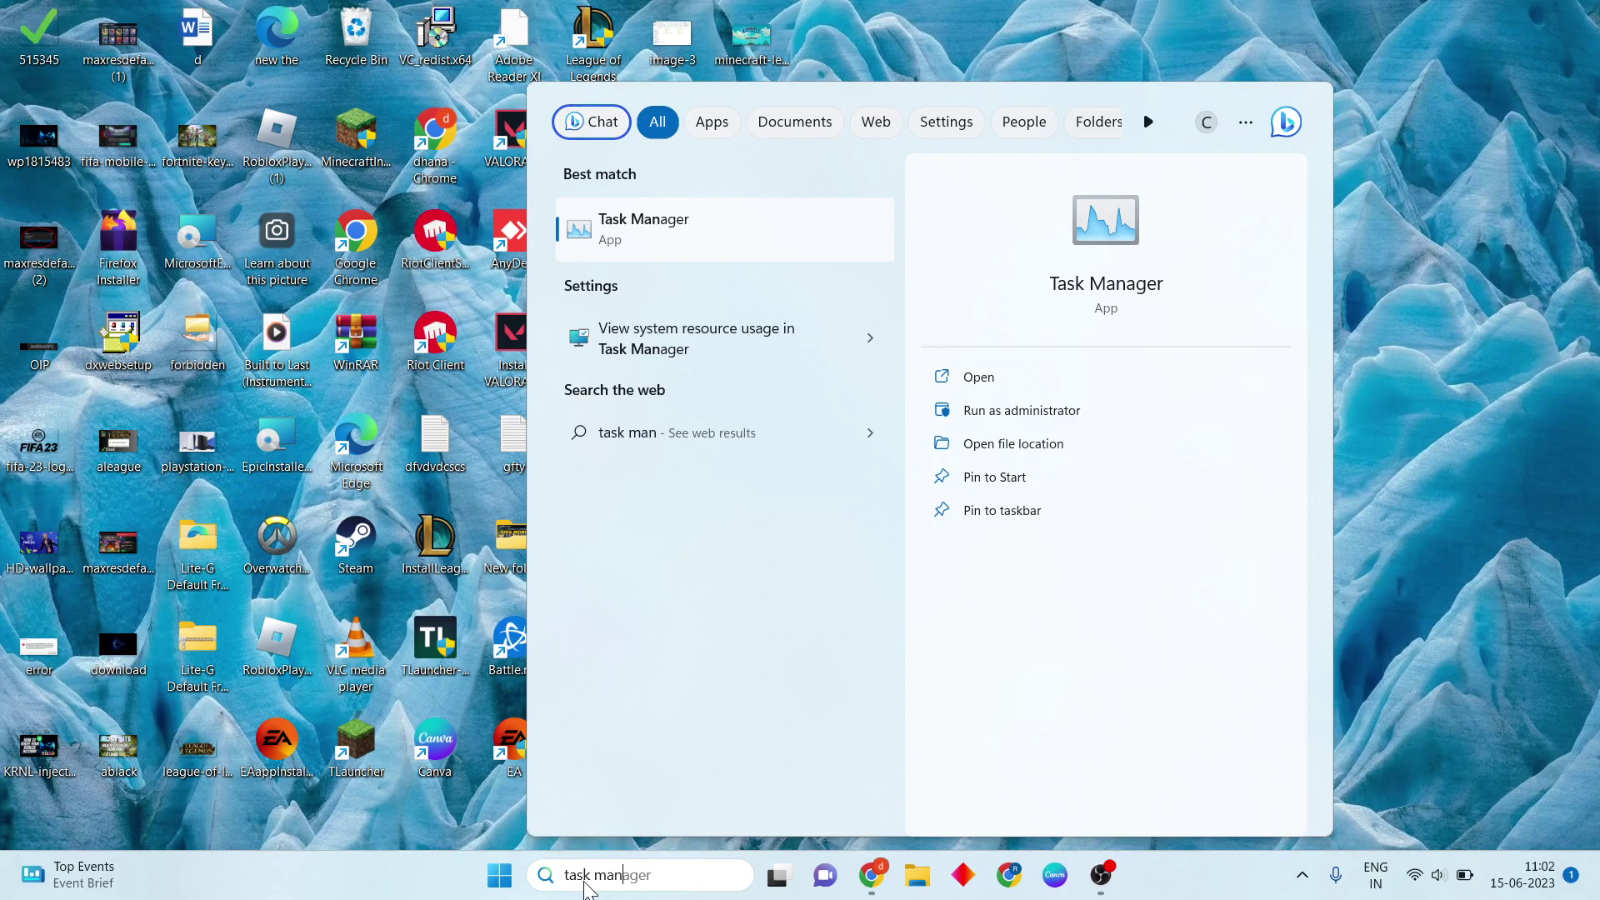
text(ager)
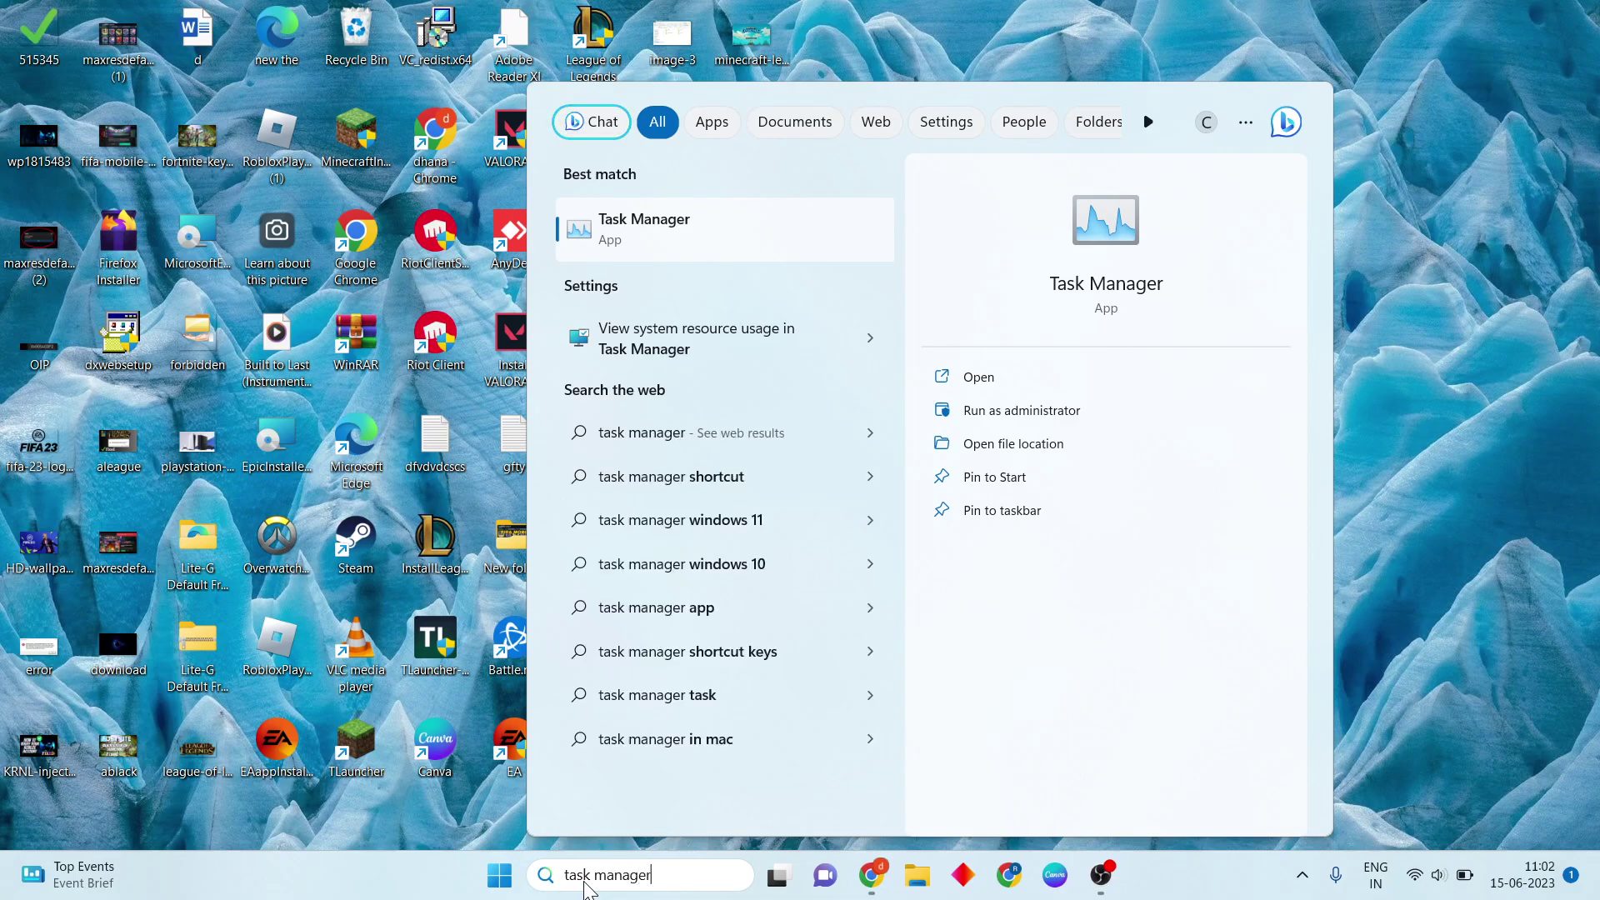
Step: Open Task Manager maximized and scroll the Processes list to find the Vanguard user-mode service
click(1057, 380)
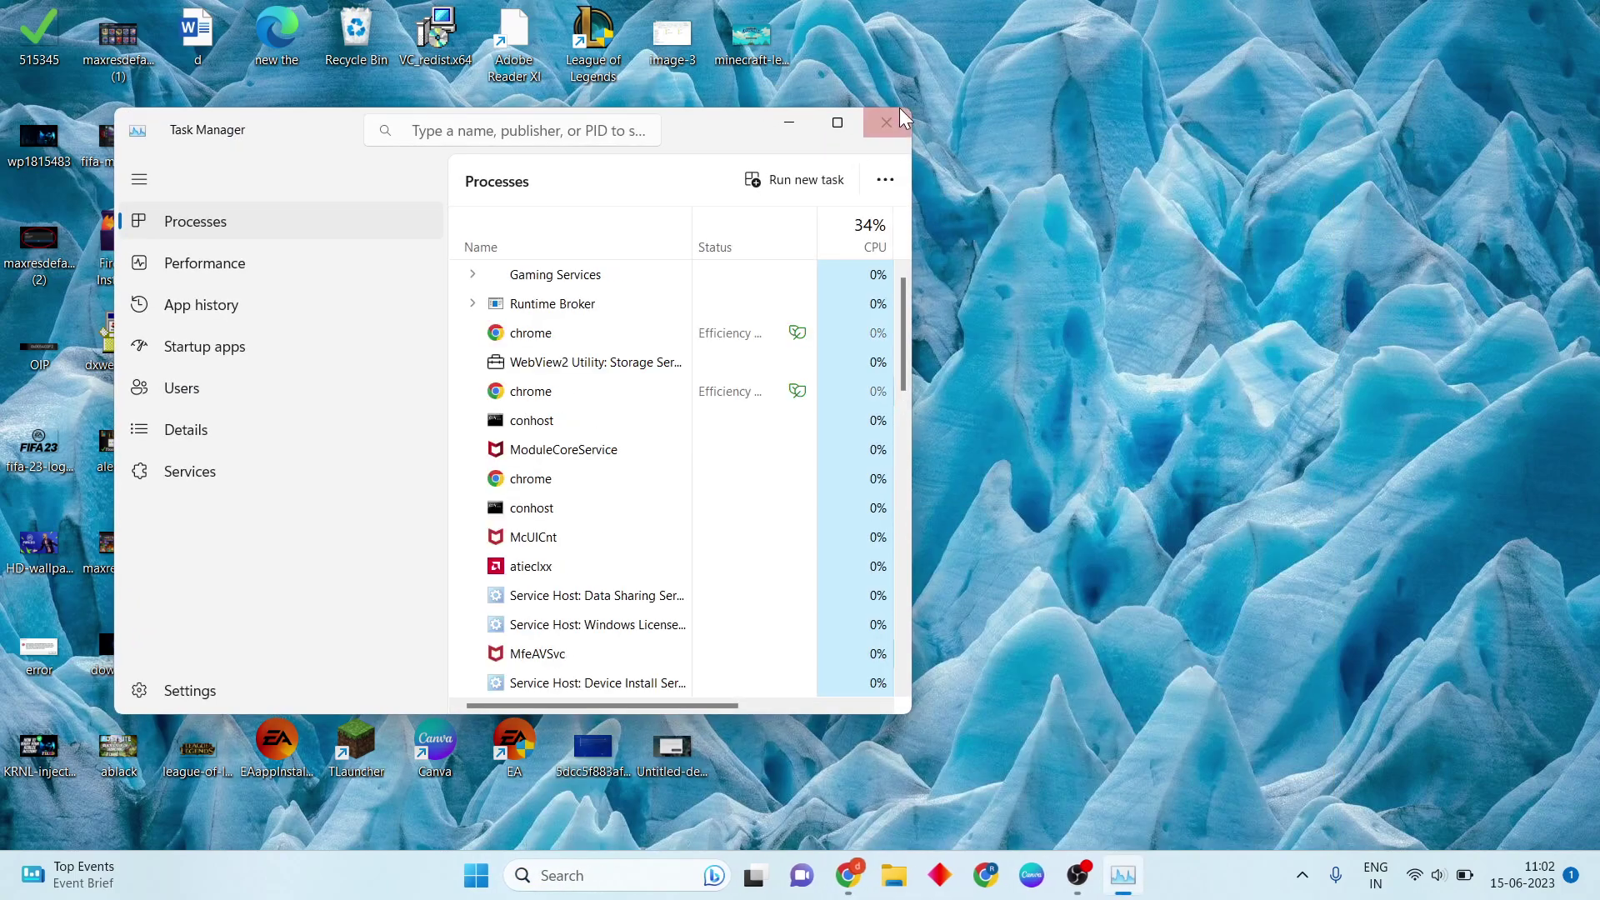
click(850, 124)
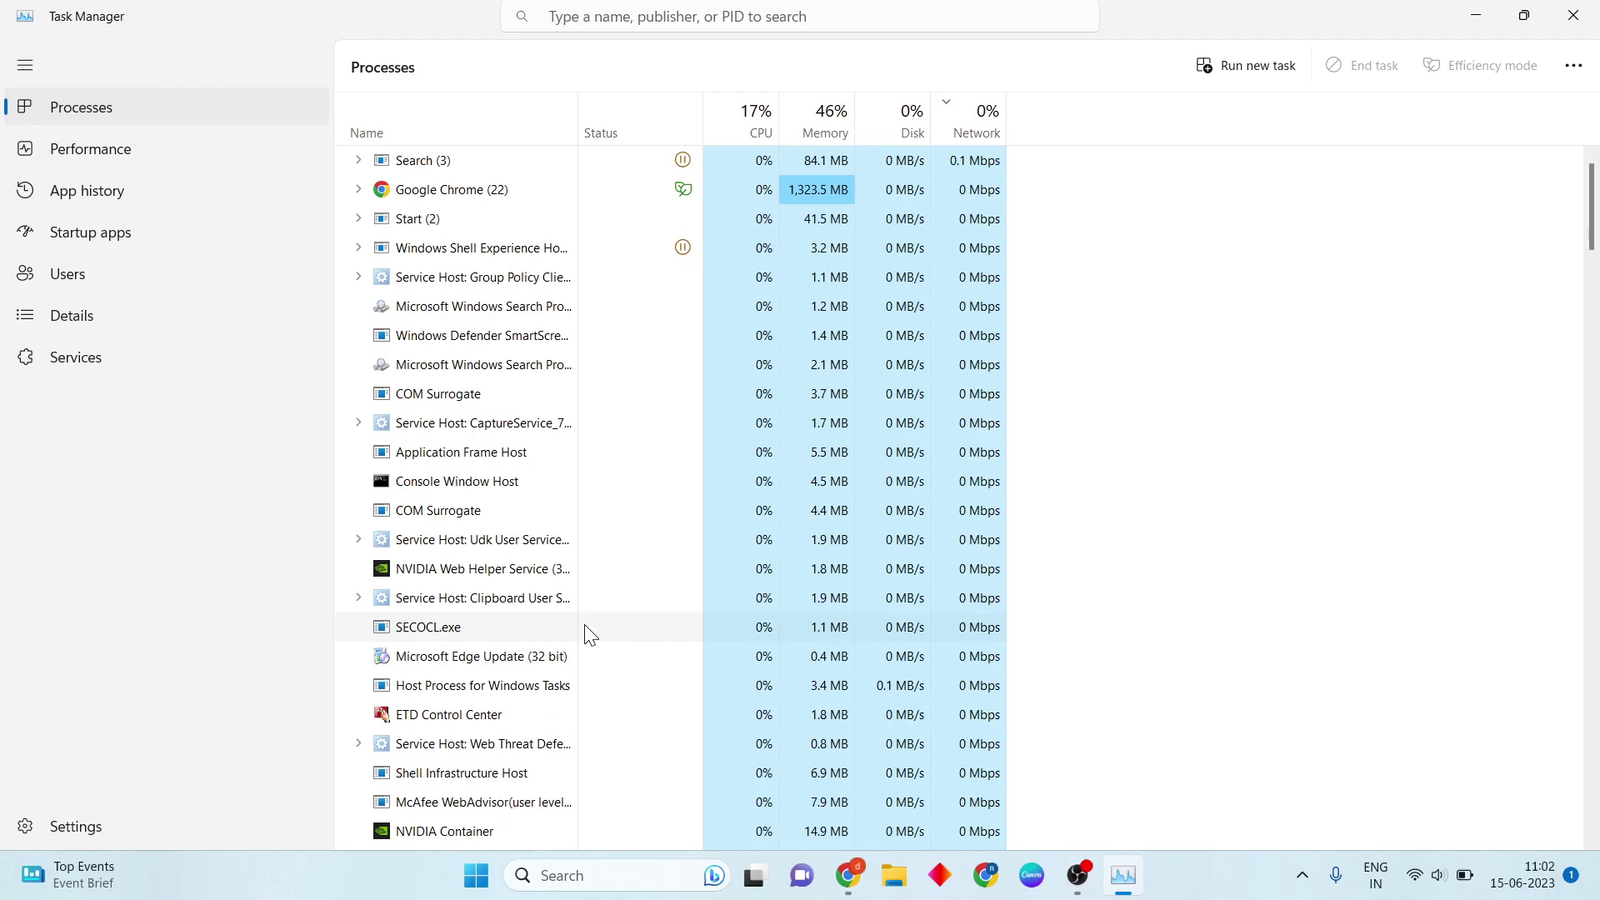
scroll(589, 634, down, 15)
scroll(590, 635, up, 2)
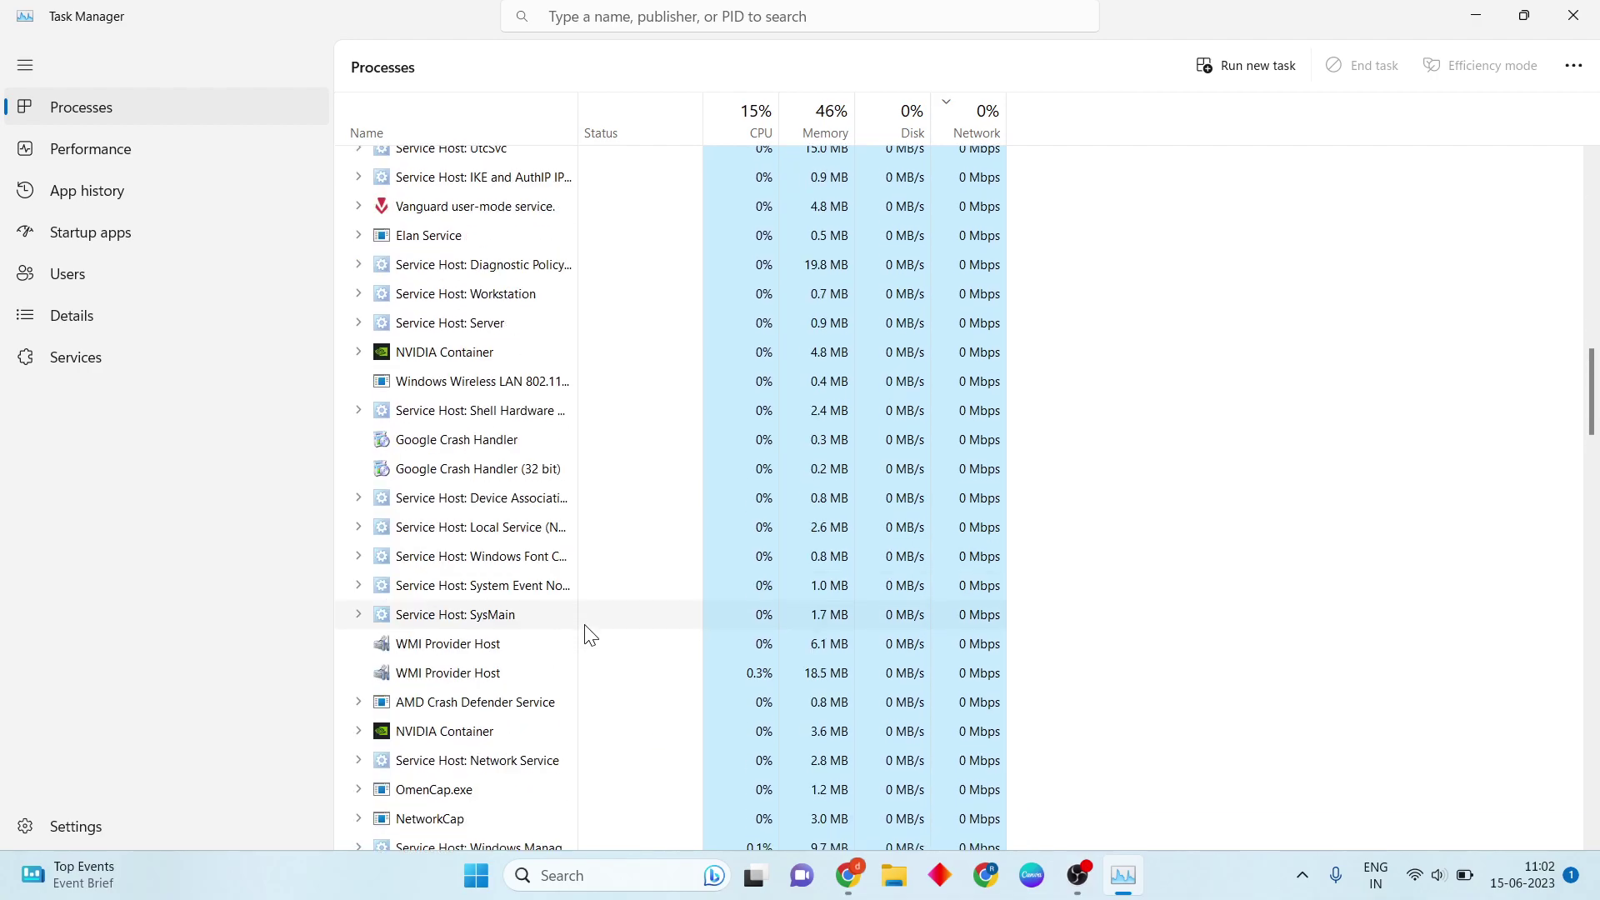
scroll(590, 635, down, 3)
scroll(590, 635, up, 3)
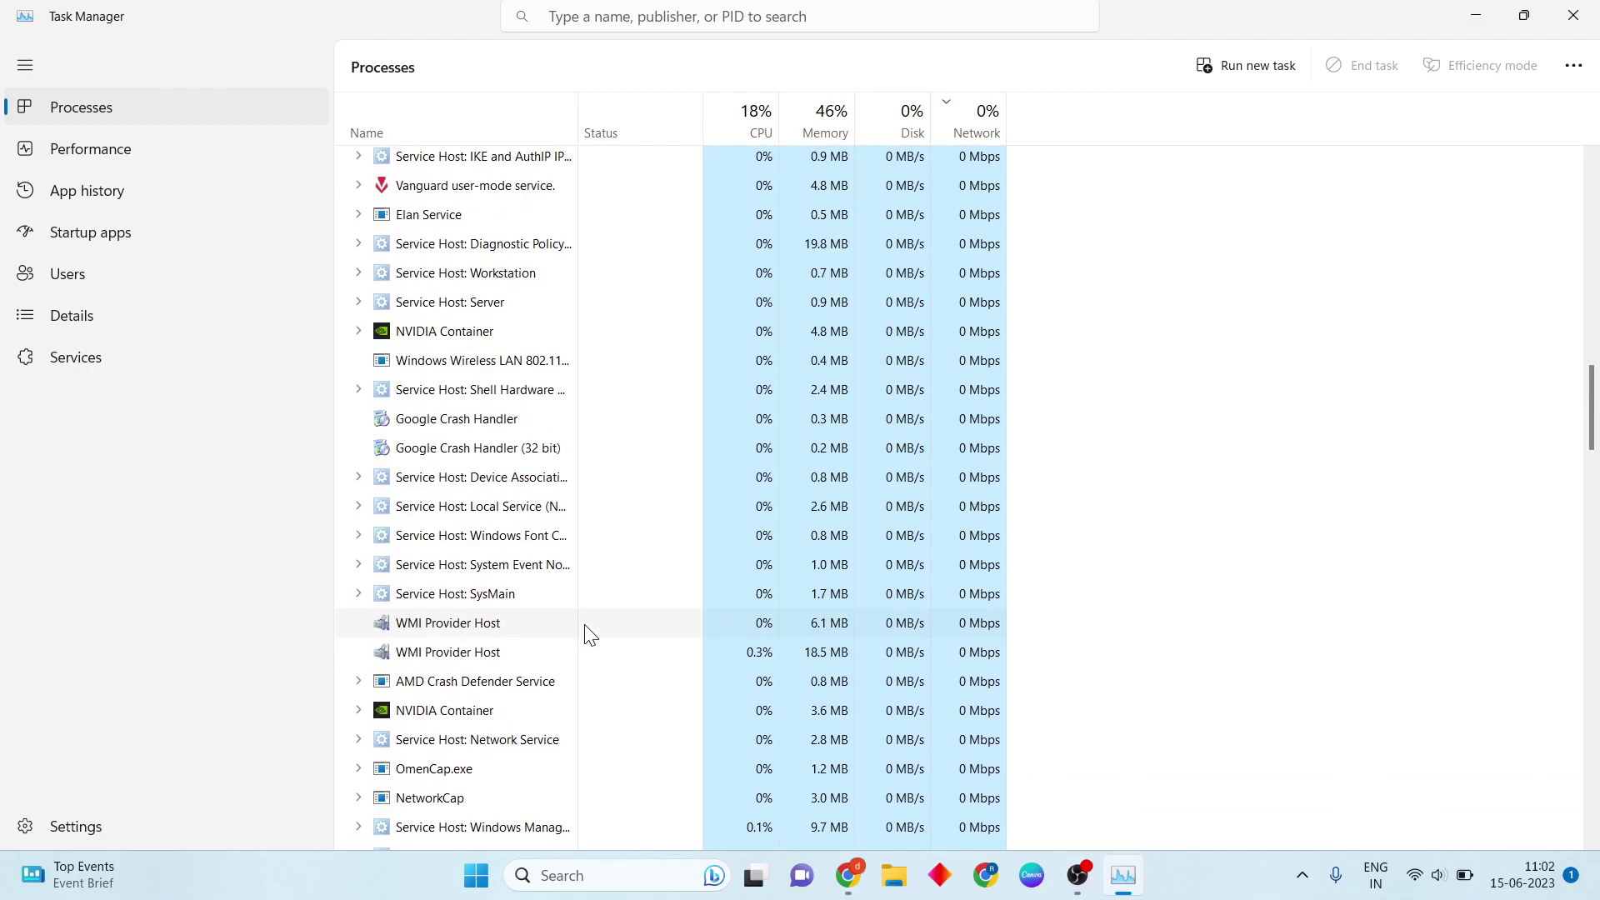
scroll(590, 635, down, 1)
scroll(507, 582, down, 5)
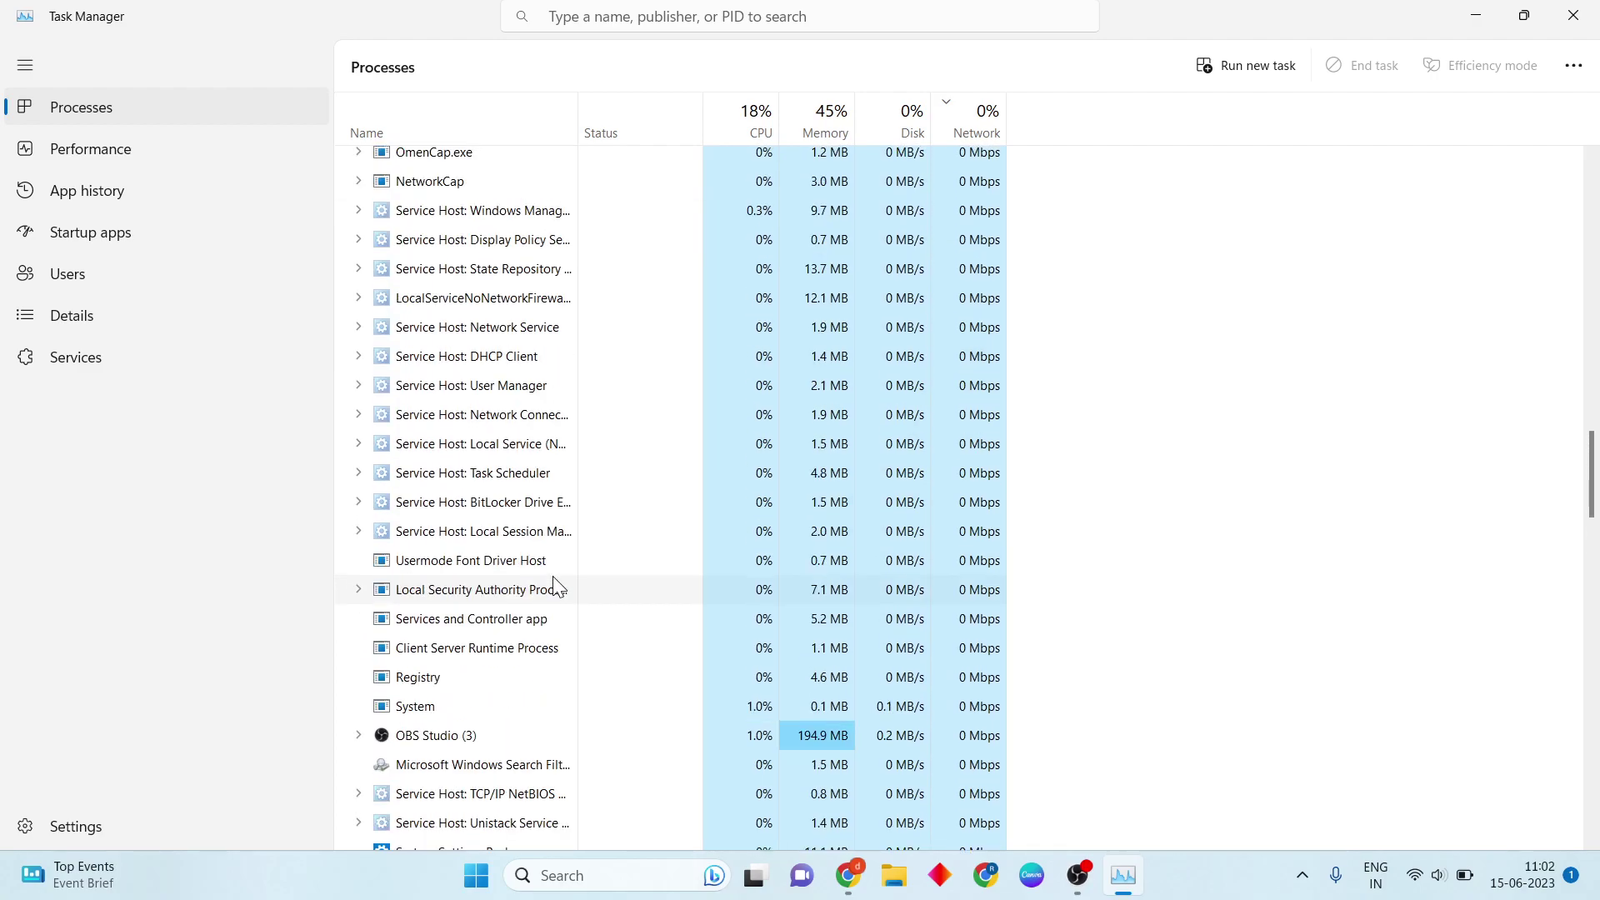
scroll(556, 583, down, 9)
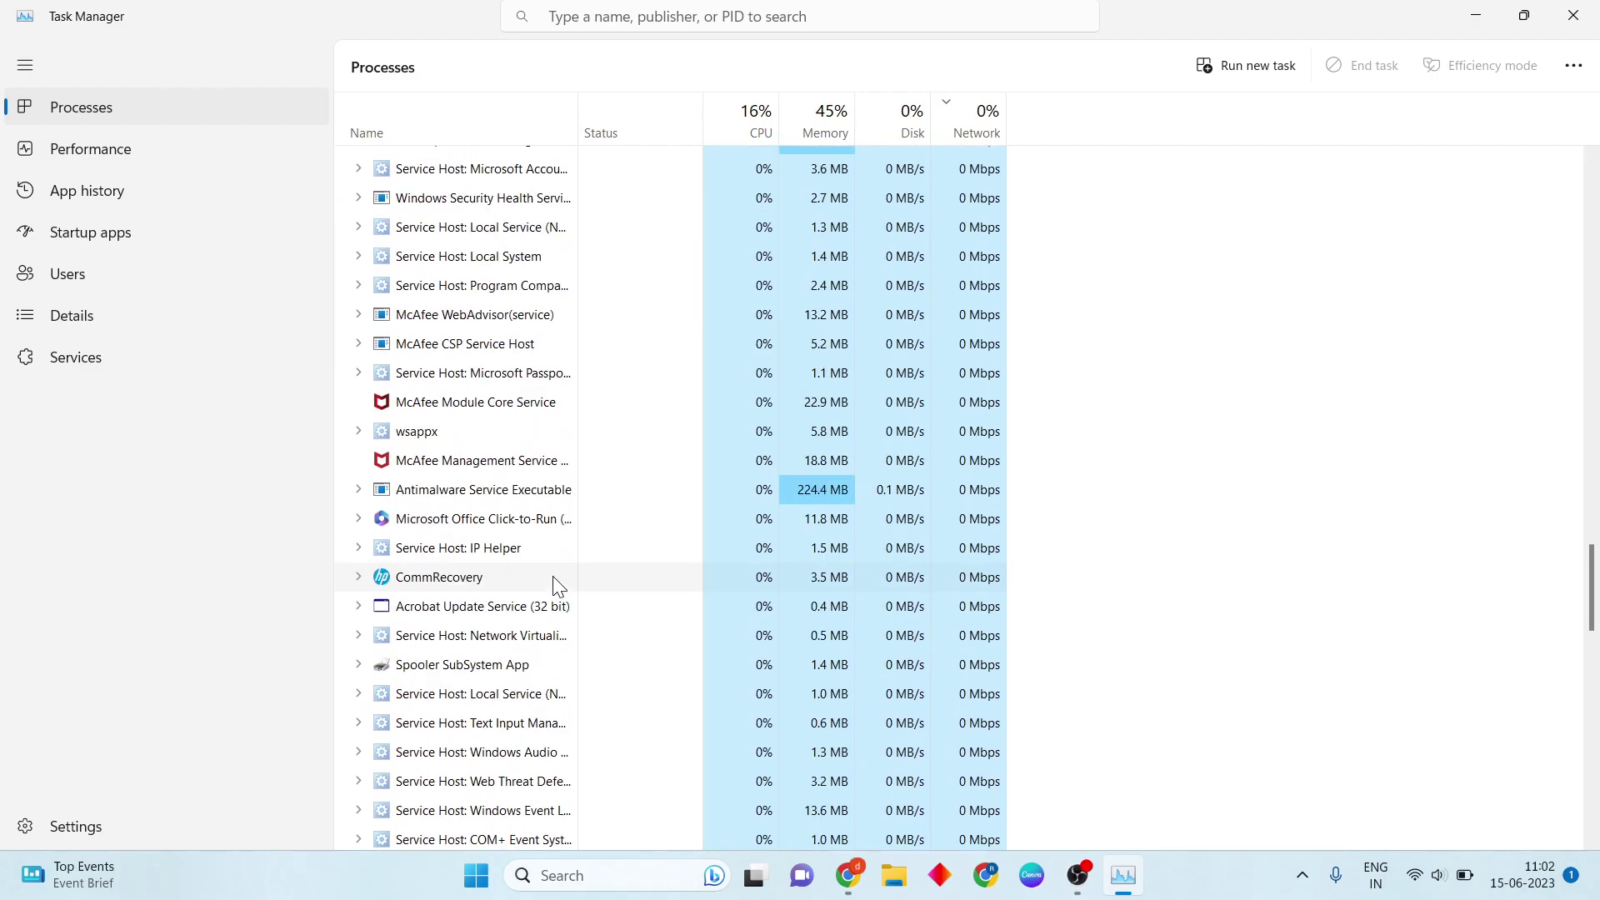
scroll(556, 583, down, 11)
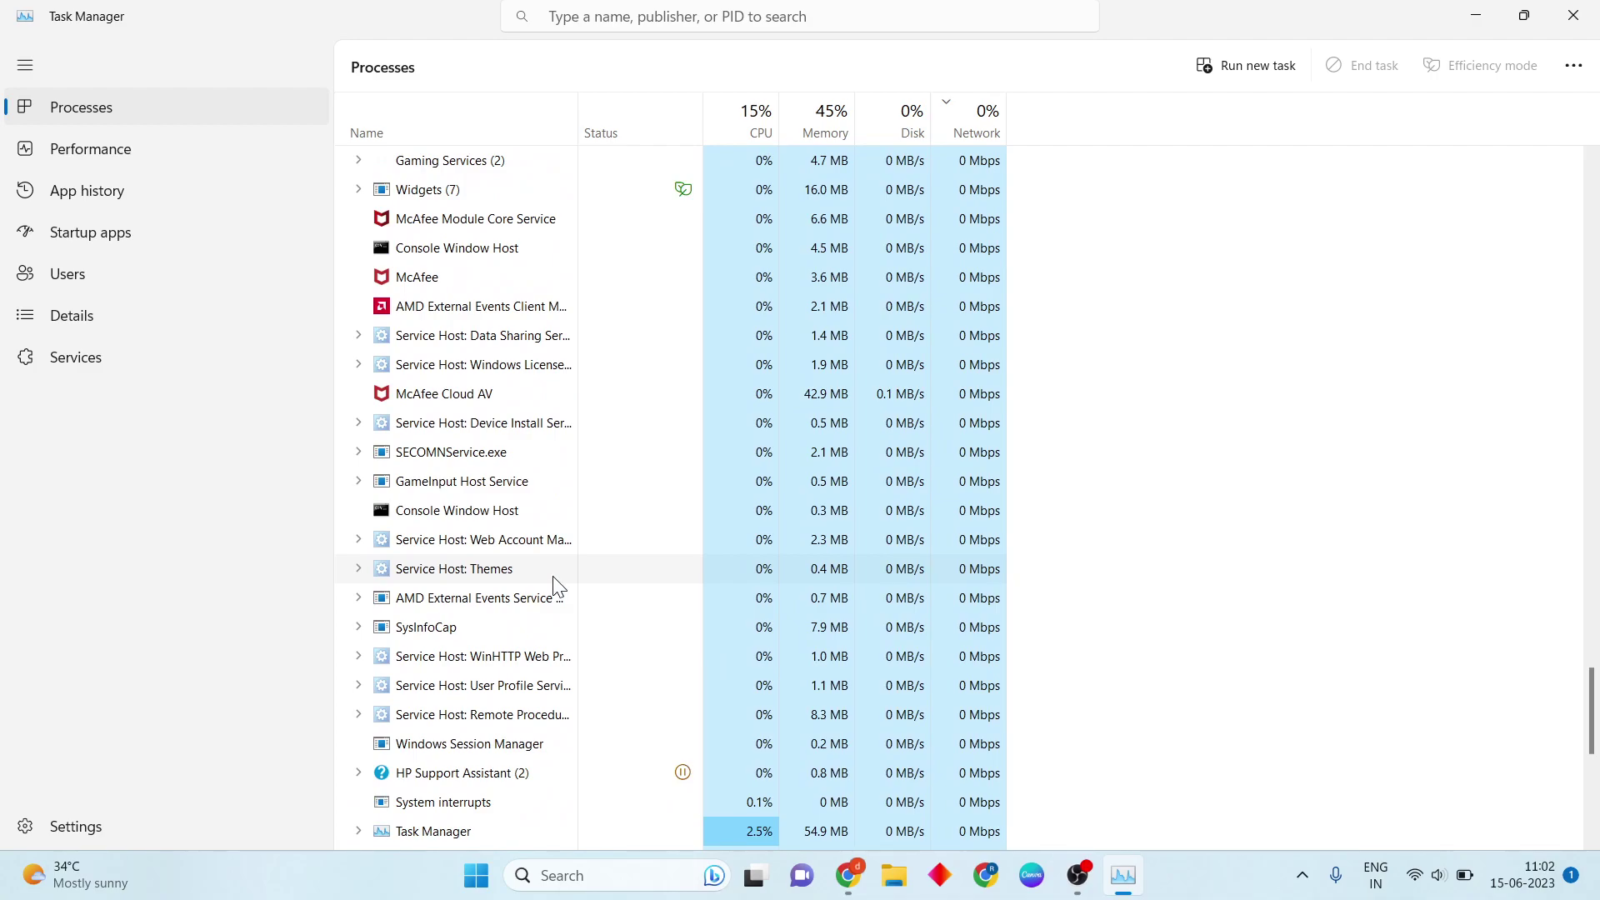
scroll(556, 584, down, 7)
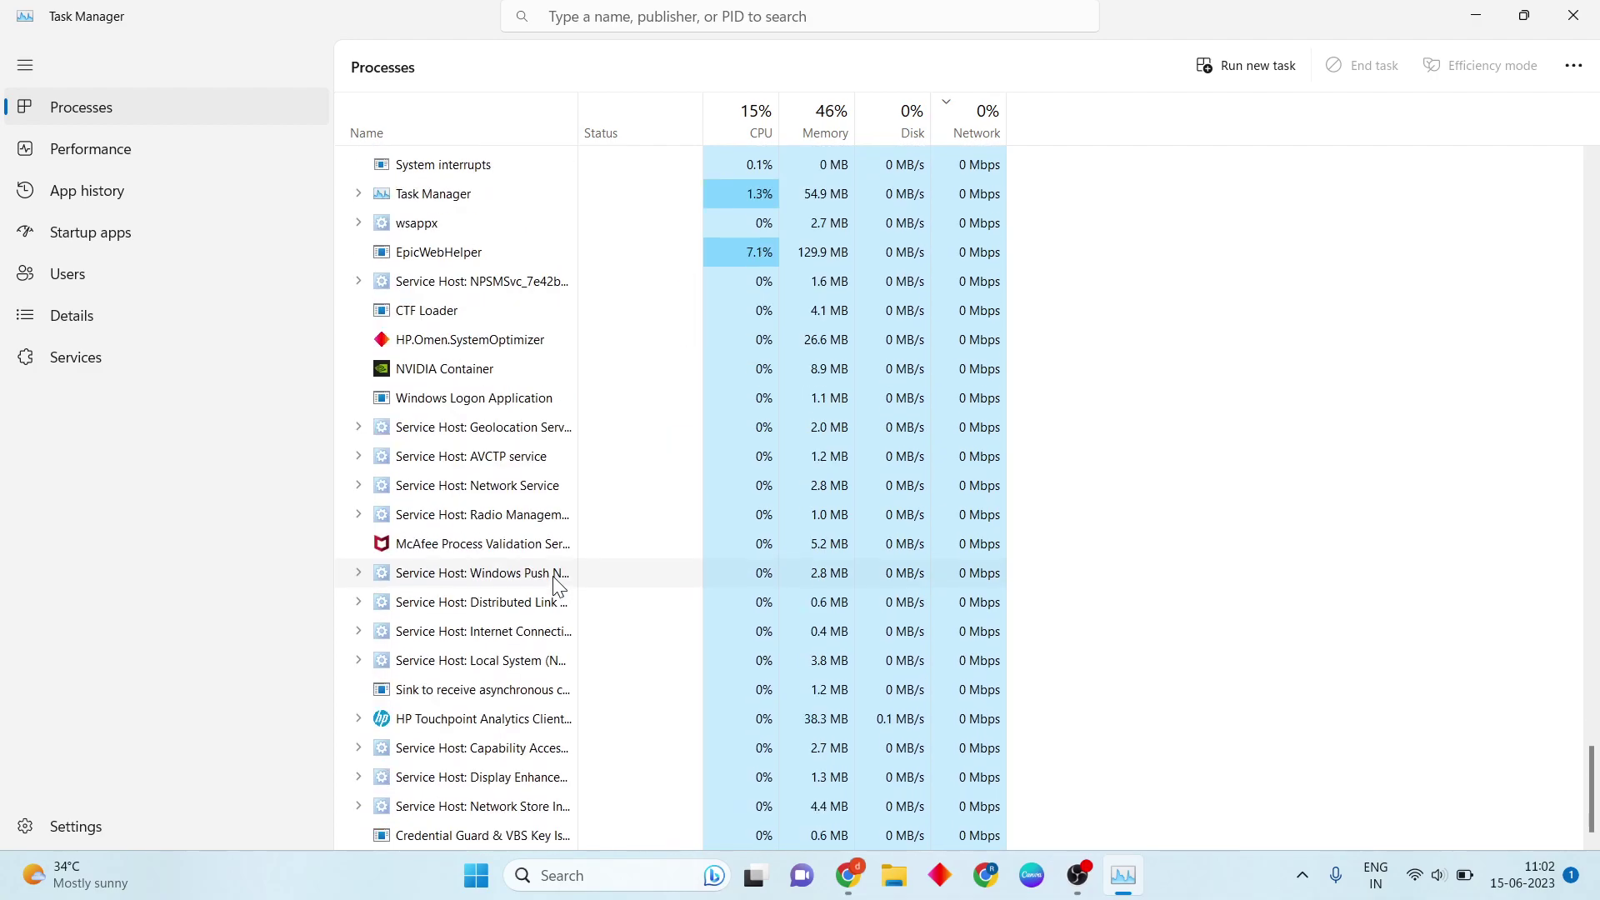
scroll(554, 579, up, 20)
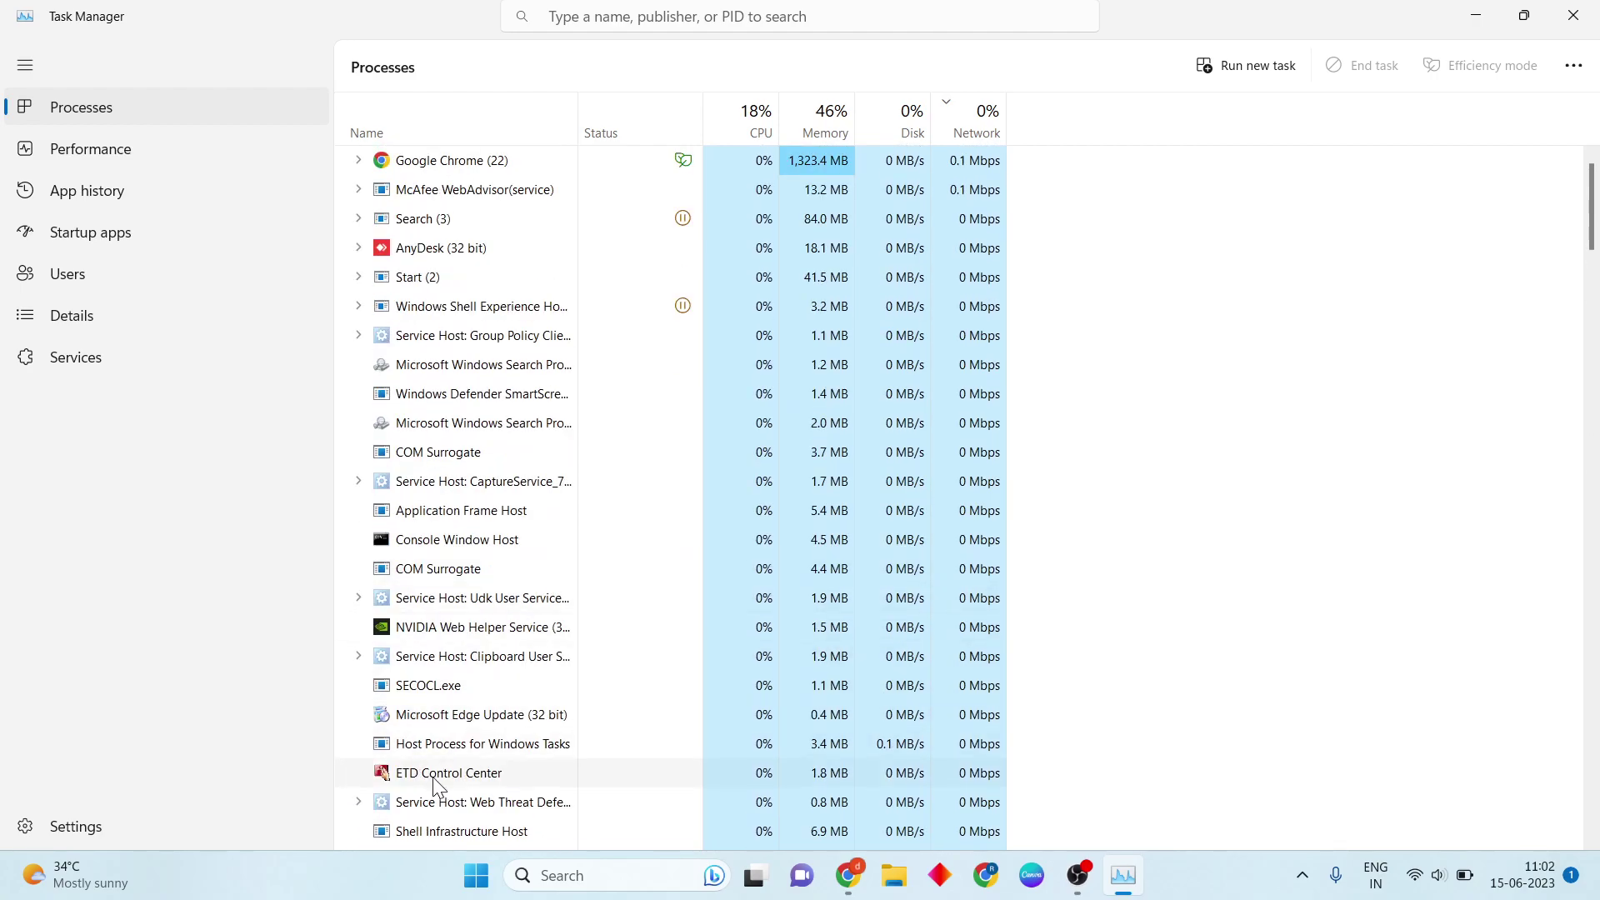
Step: View the Windows Defender SmartScreen process's actions without choosing one, then close Task Manager
right_click(529, 403)
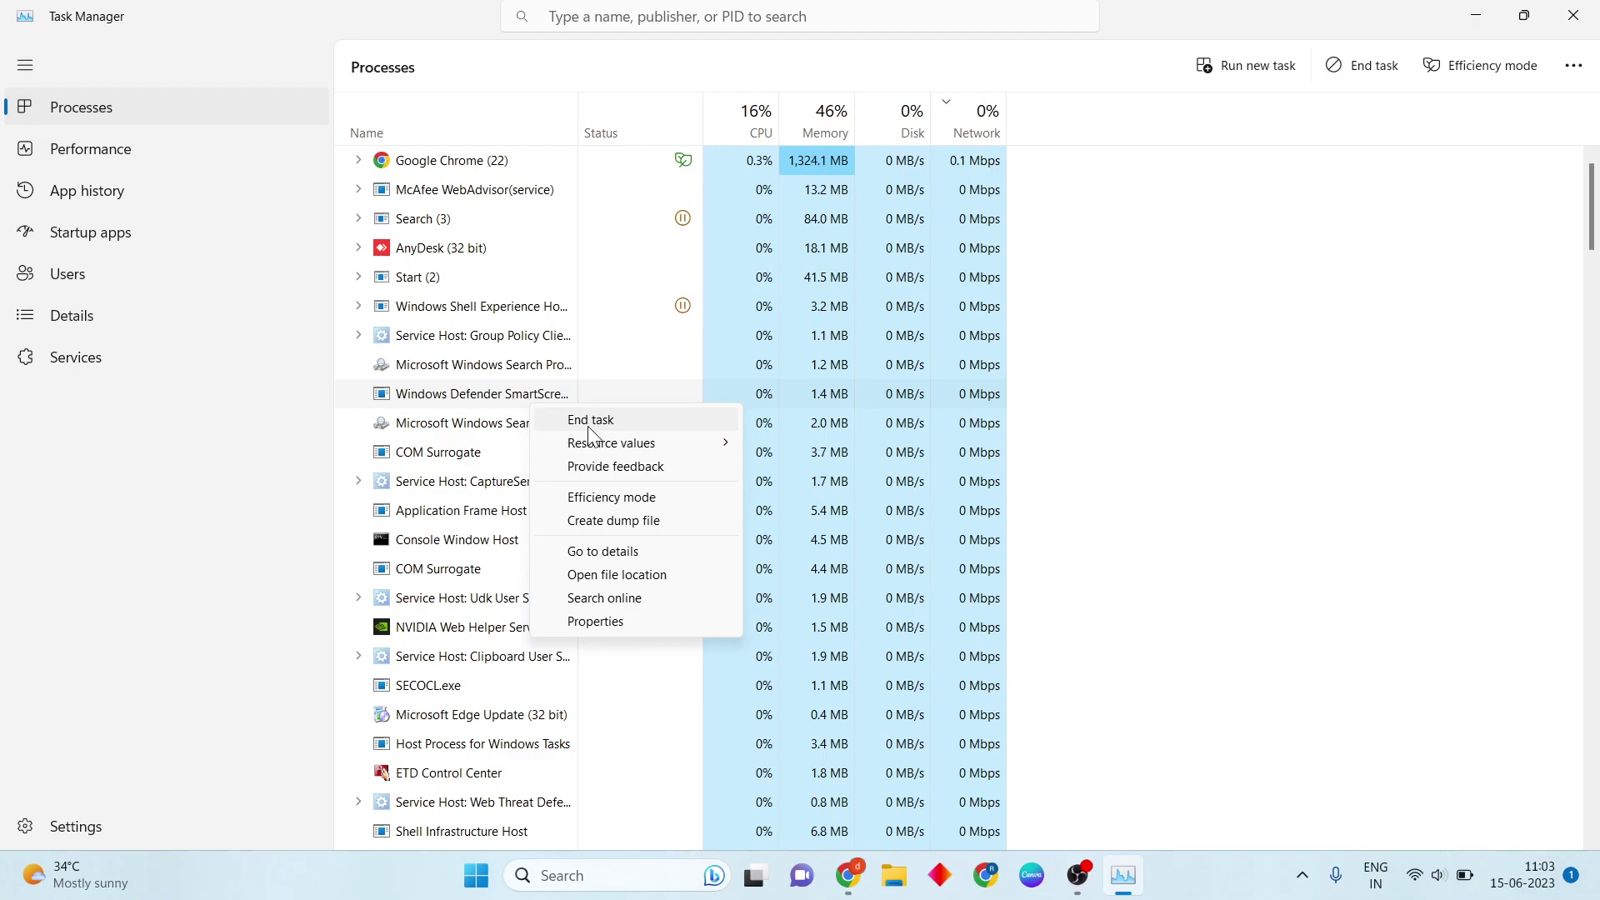
click(1353, 294)
click(1573, 15)
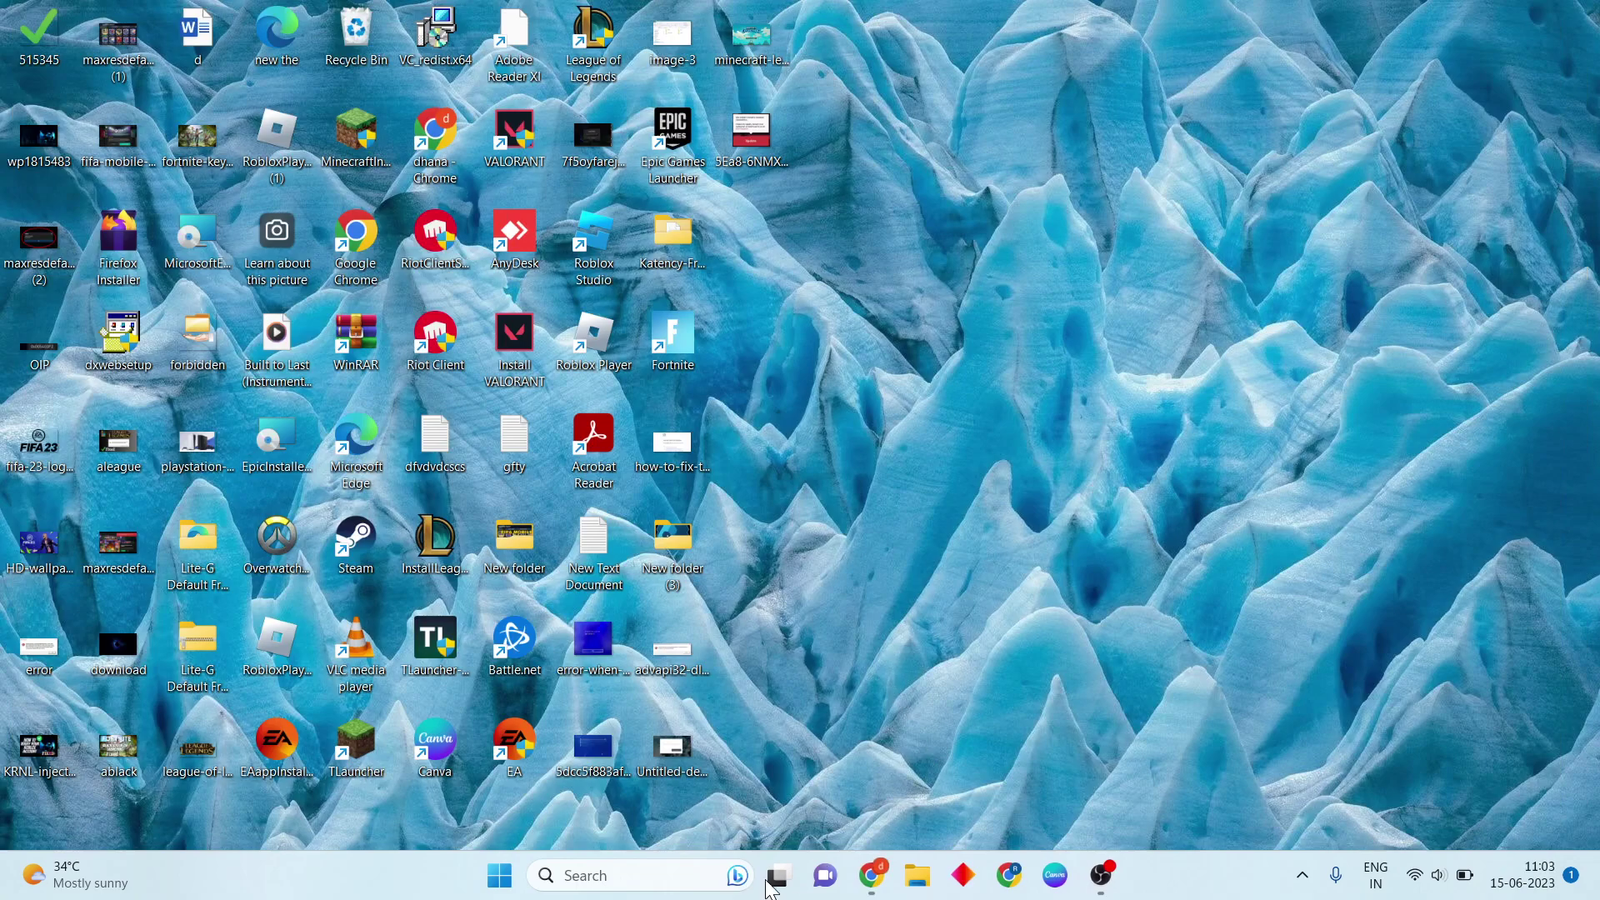
Step: Browse File Explorer to C:\Program Files and scroll down to the Riot Vanguard folder
click(919, 877)
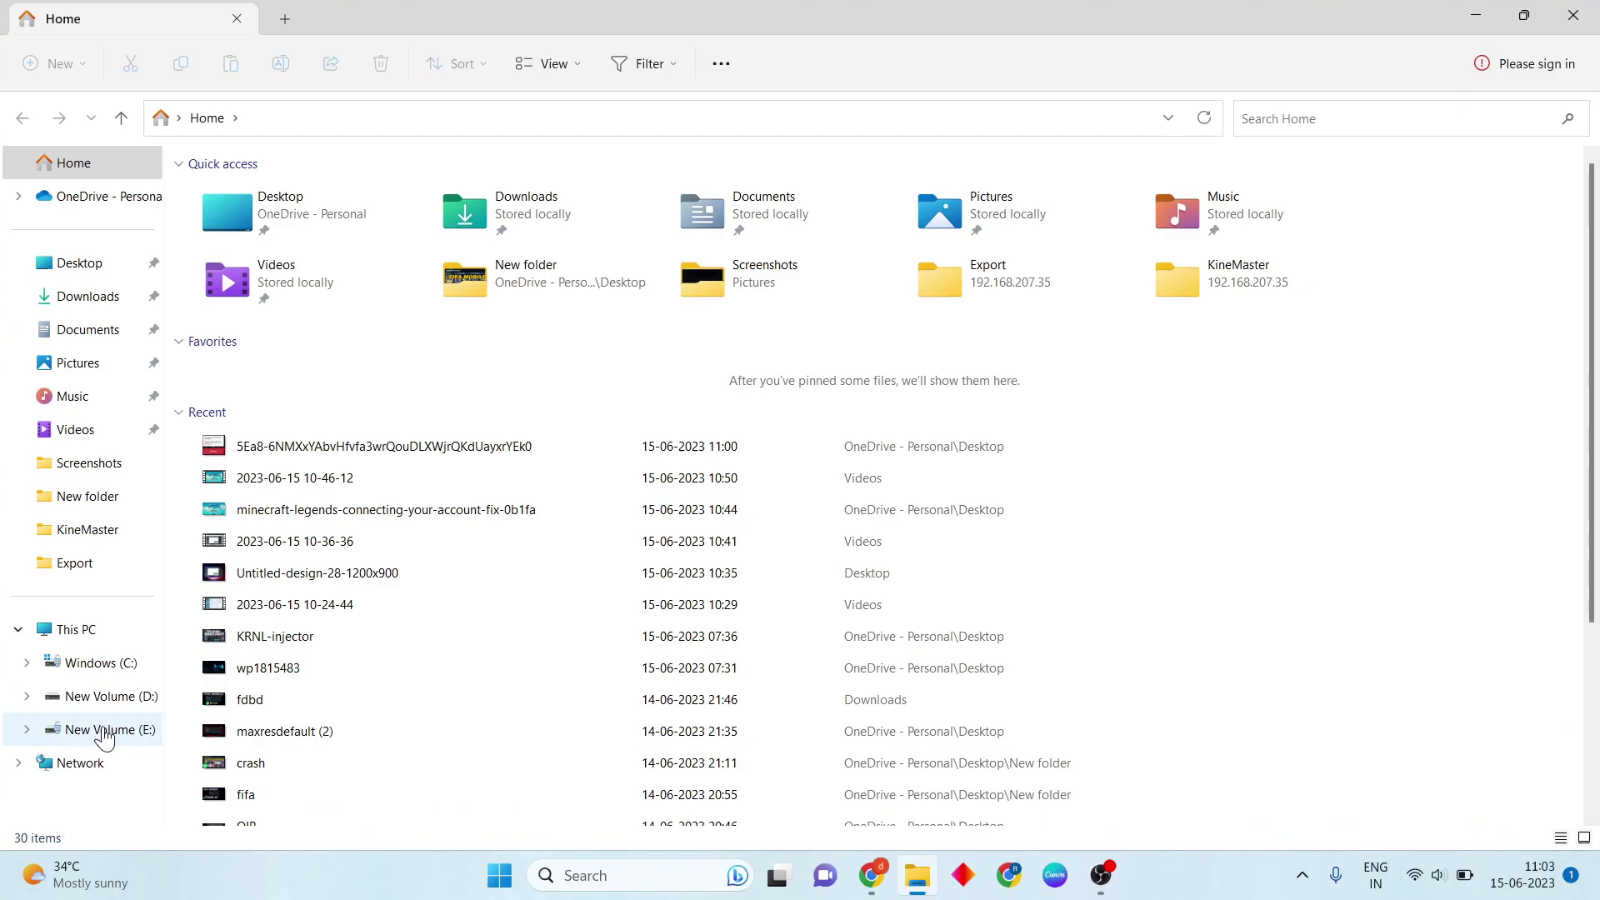
click(98, 667)
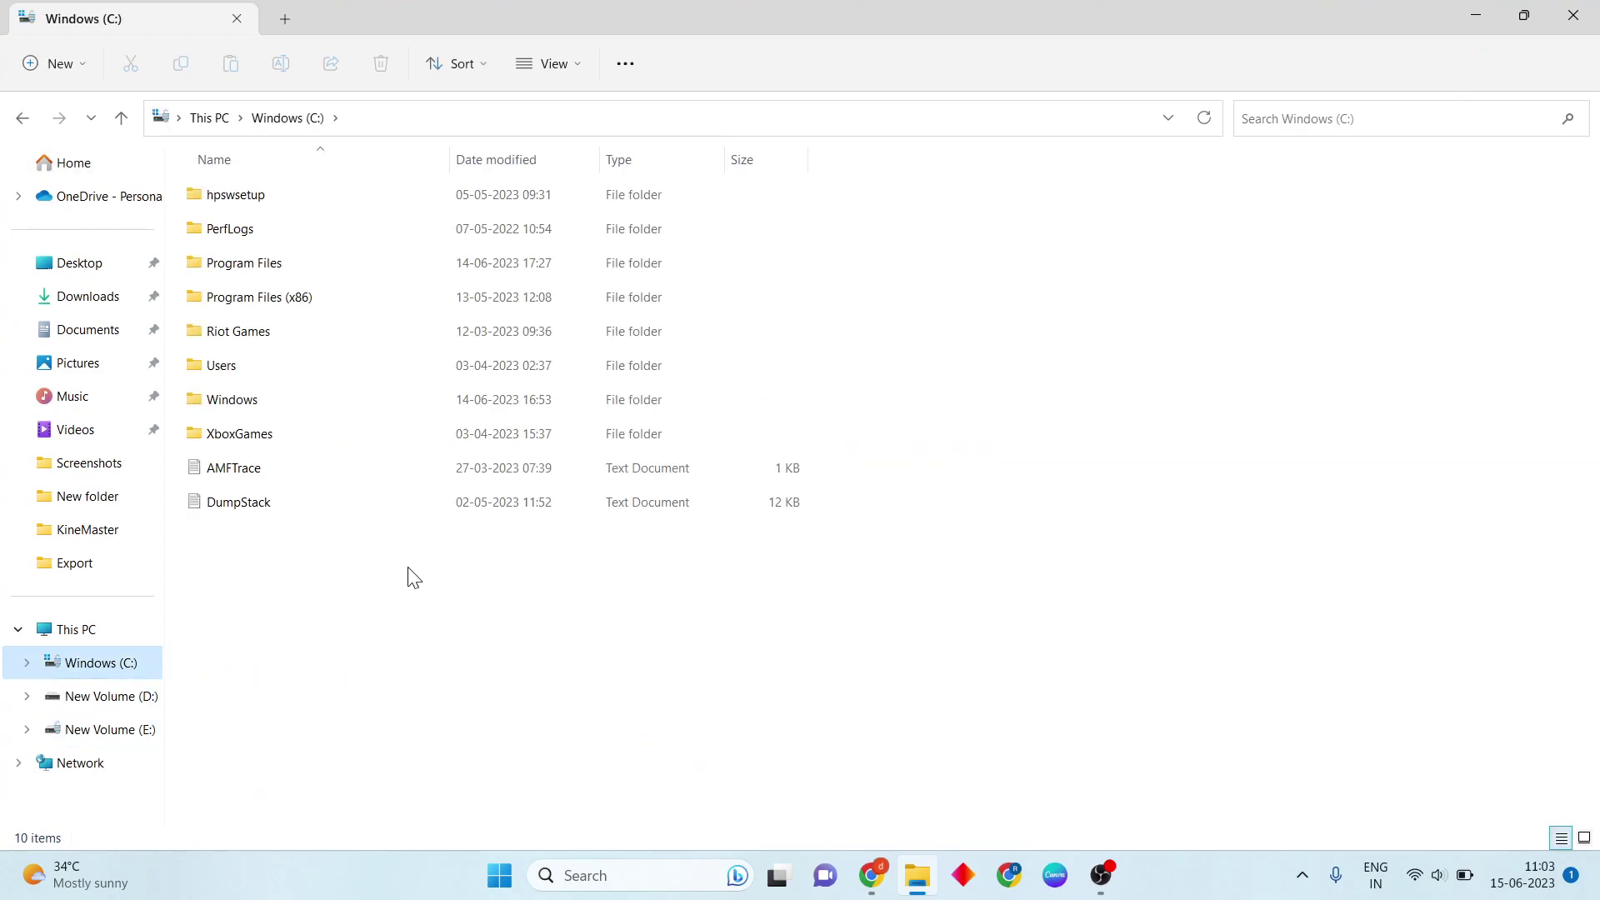
double_click(364, 281)
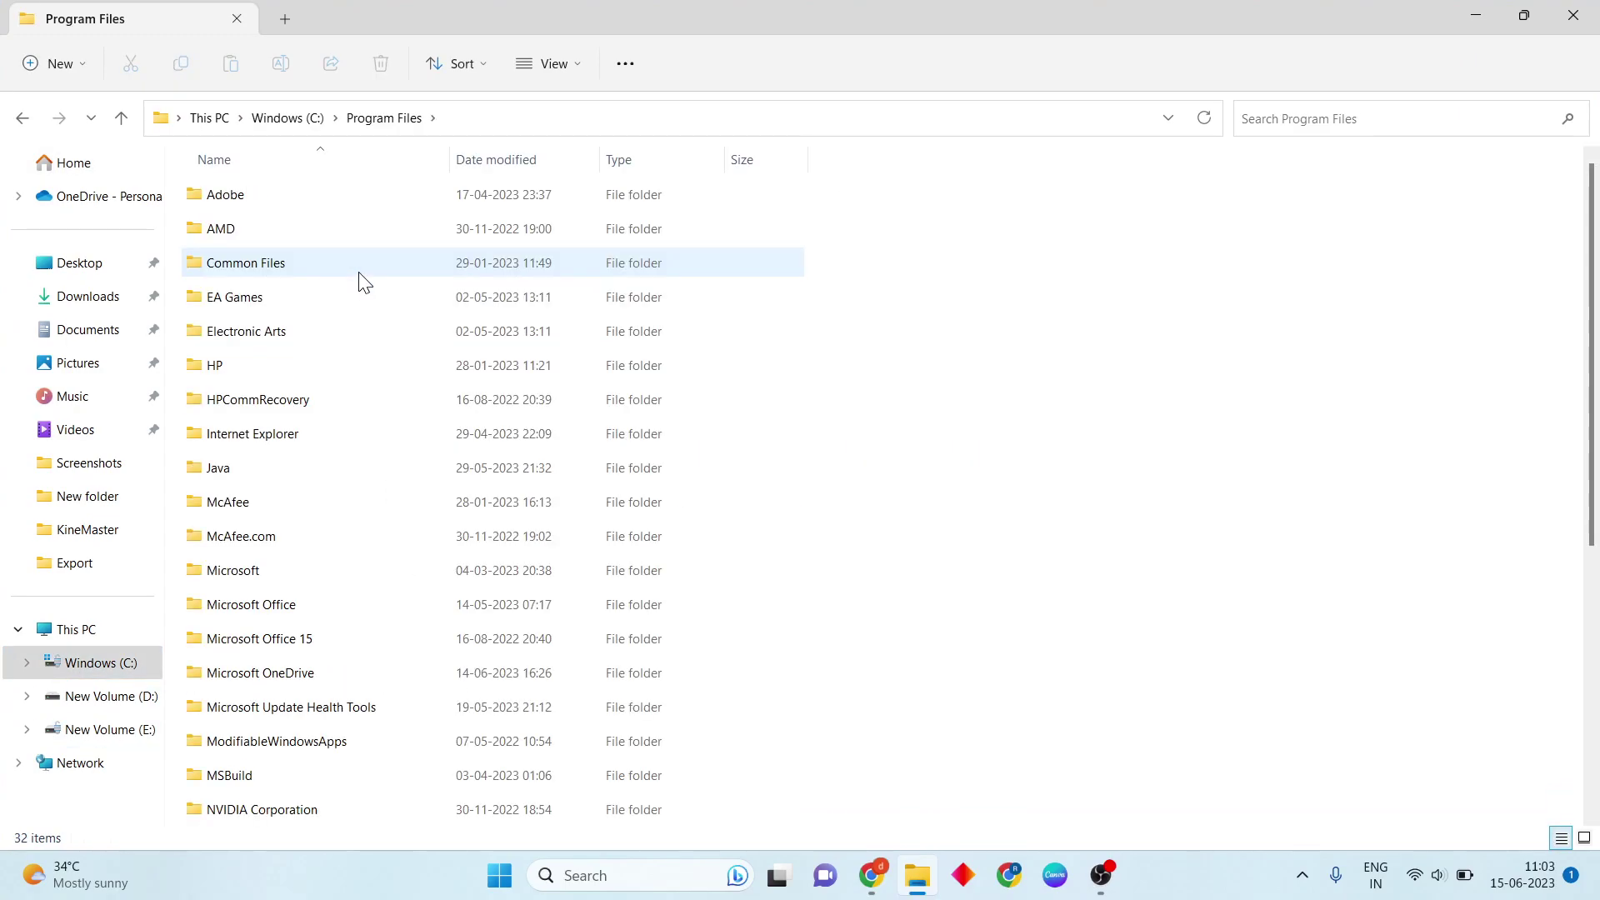
scroll(364, 281, down, 3)
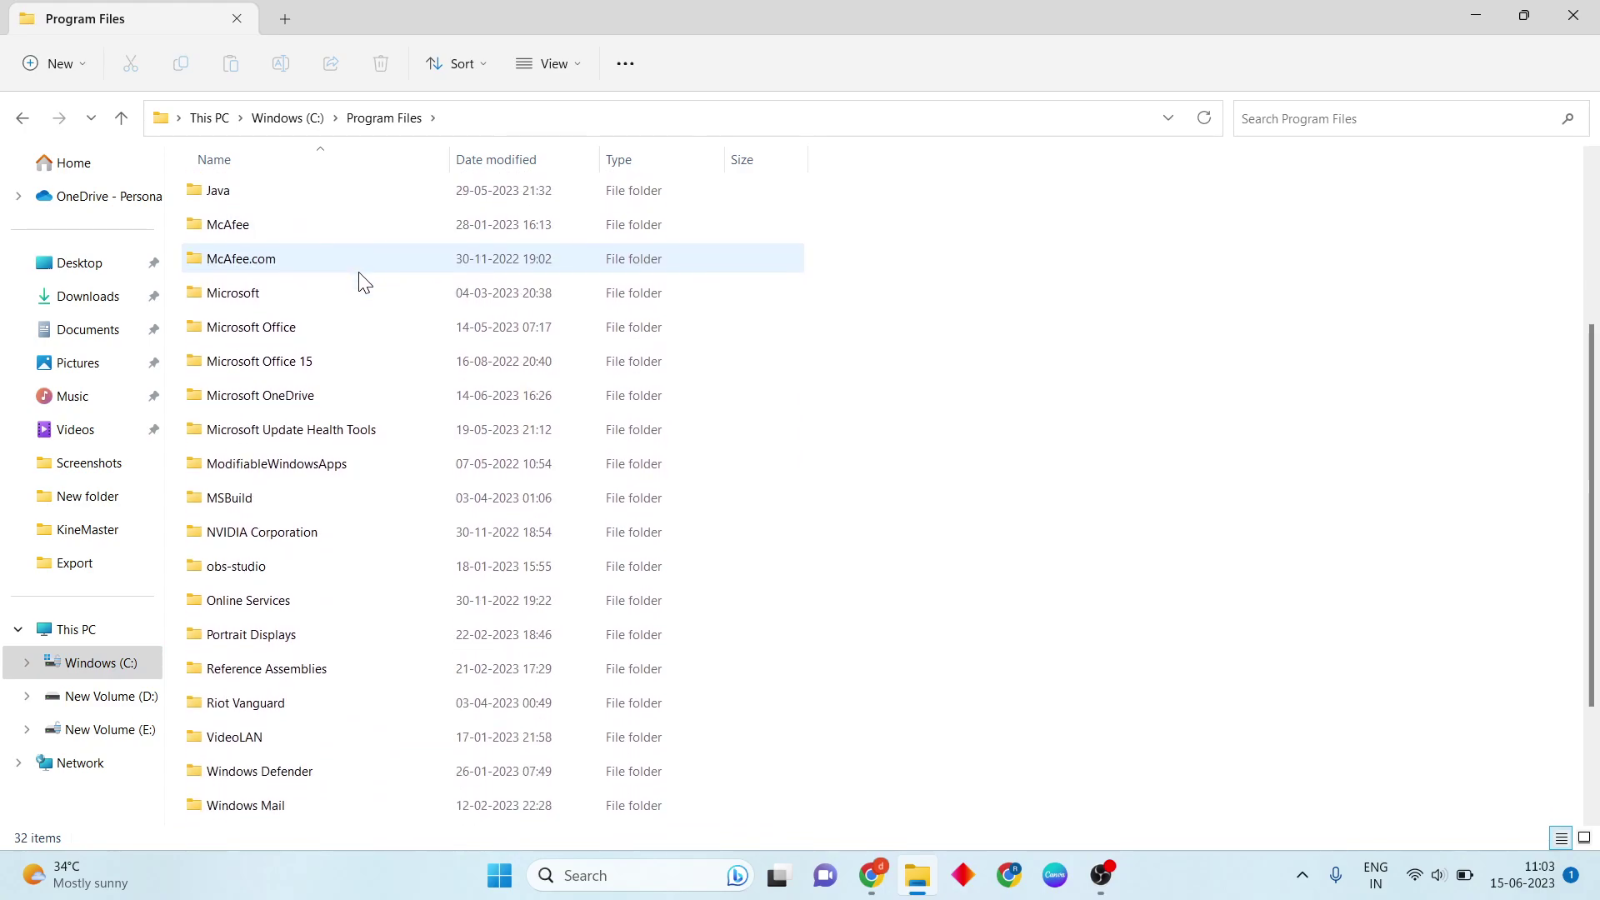
scroll(361, 278, down, 2)
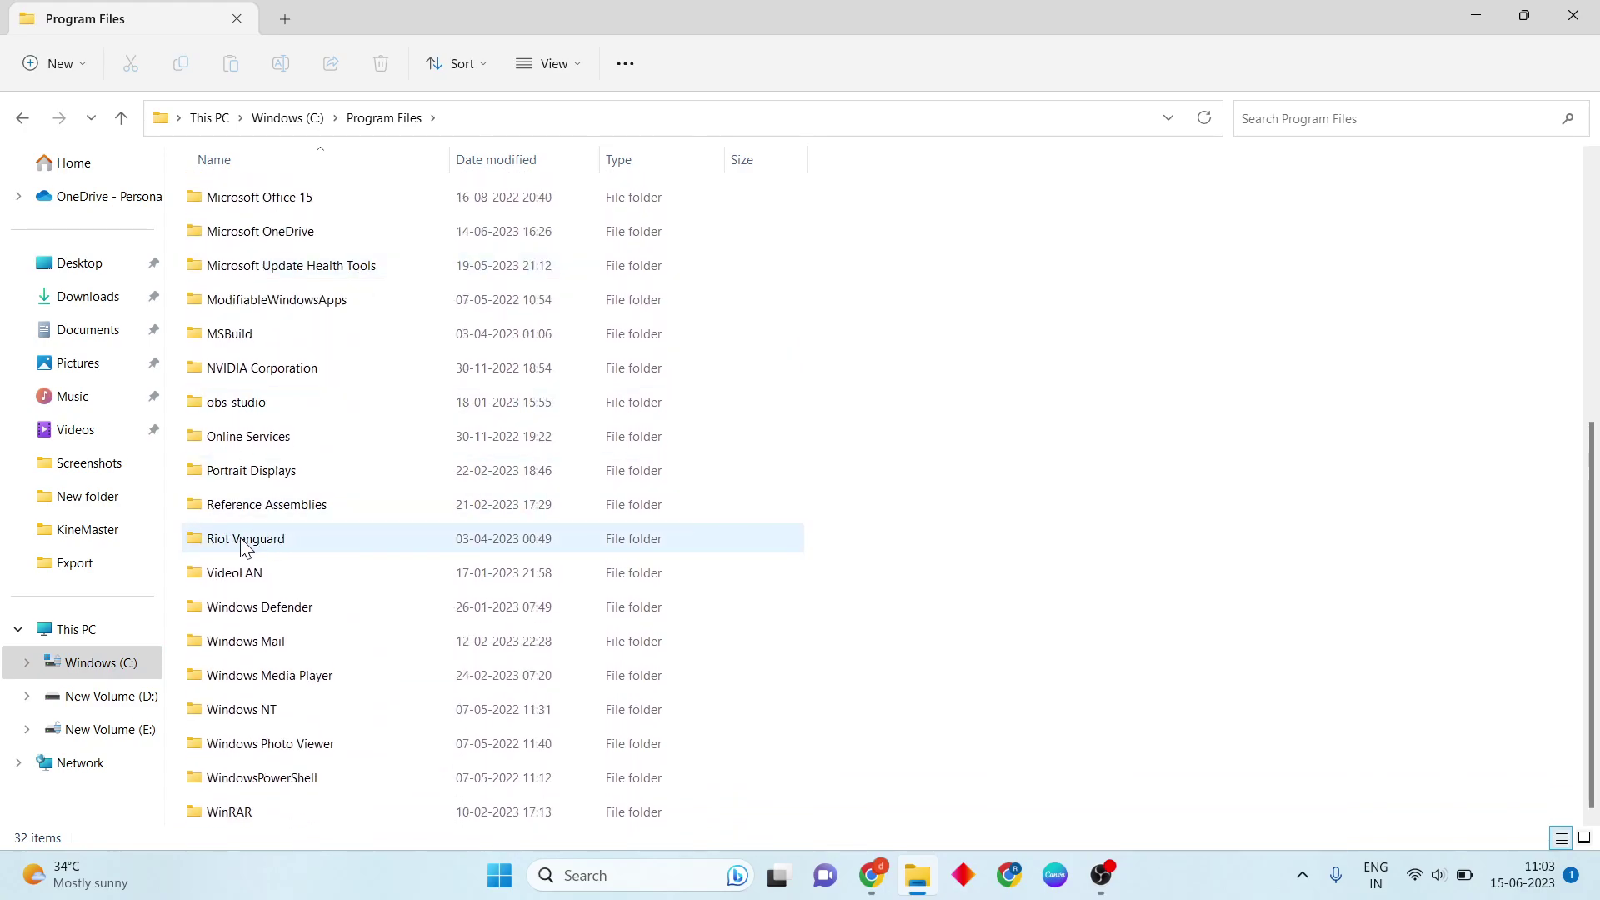
Step: Bring up the Riot Vanguard folder's actions, clear the selection, and close File Explorer
right_click(330, 538)
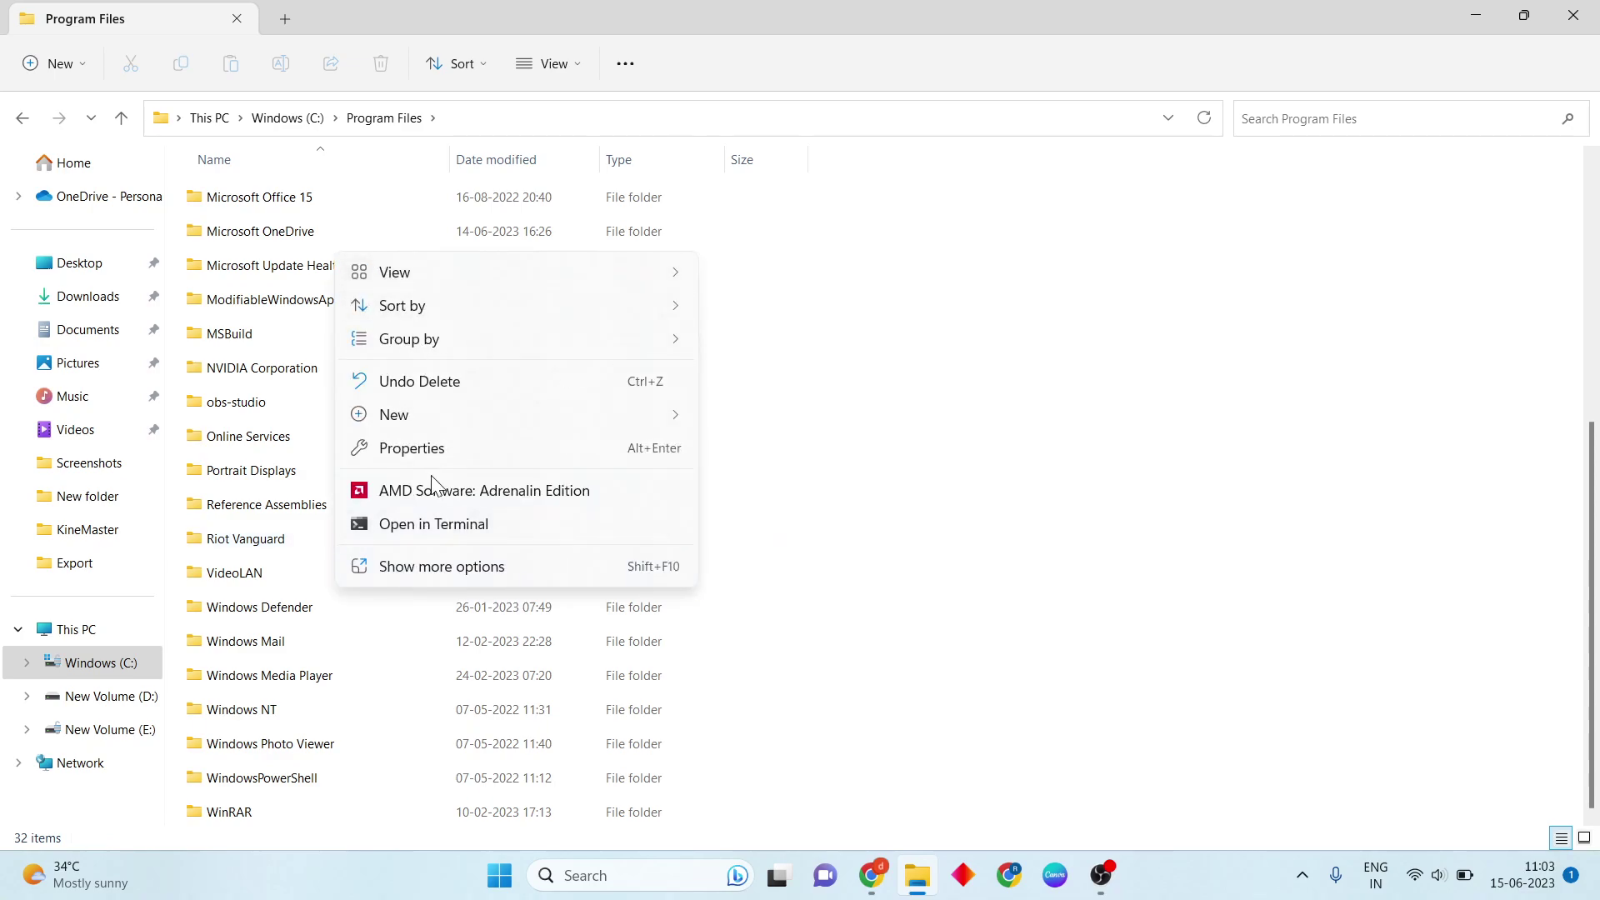
click(297, 537)
right_click(298, 537)
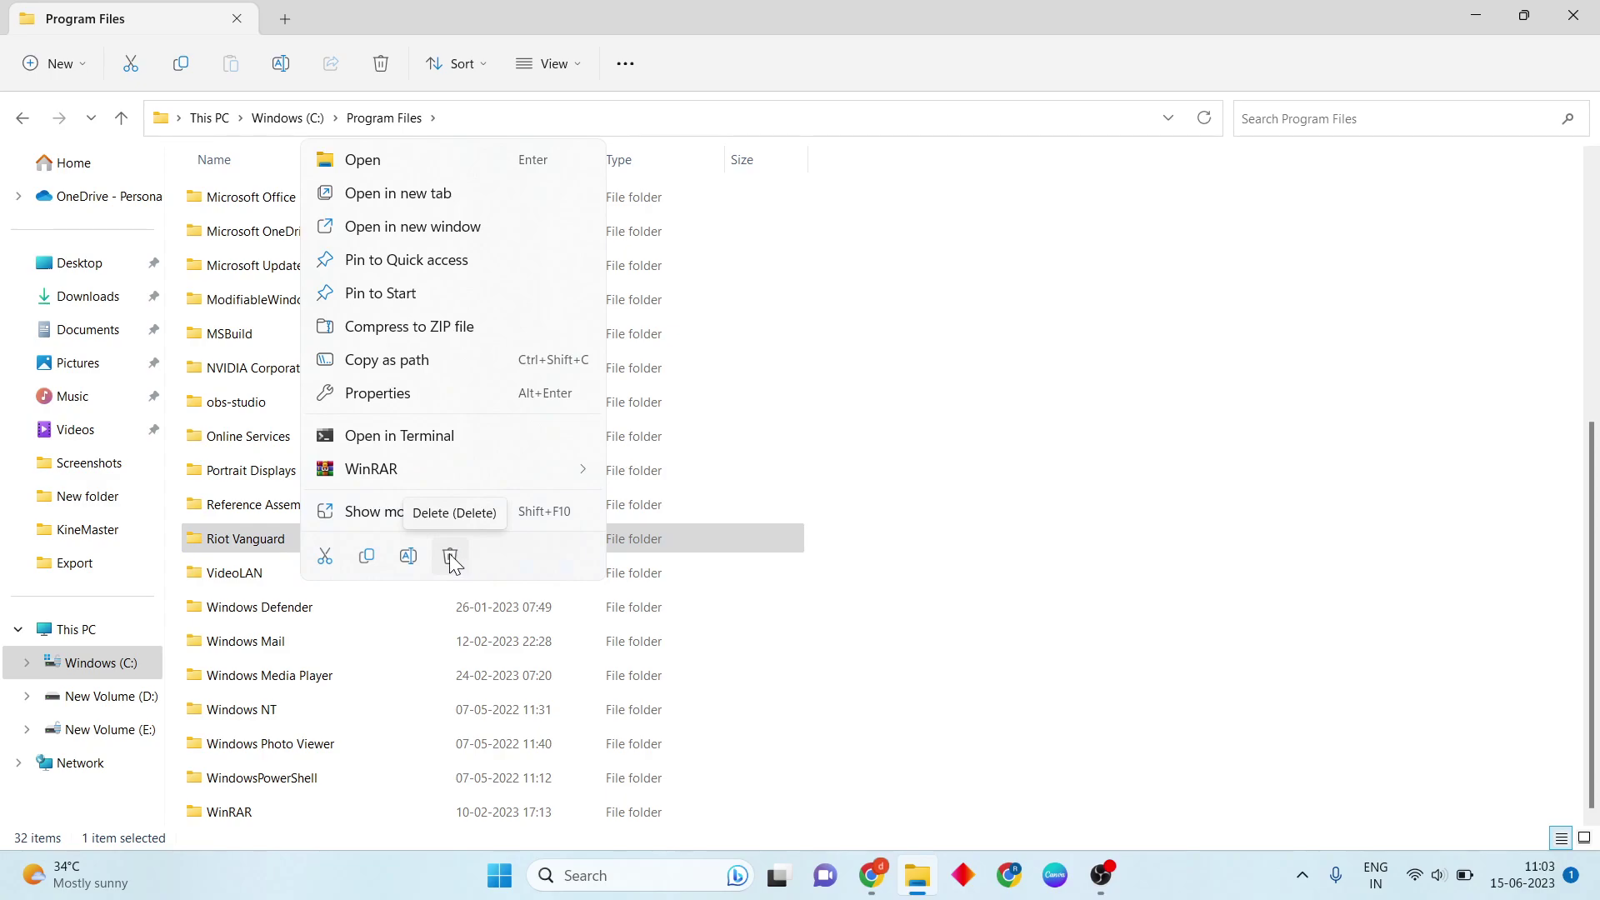
click(972, 455)
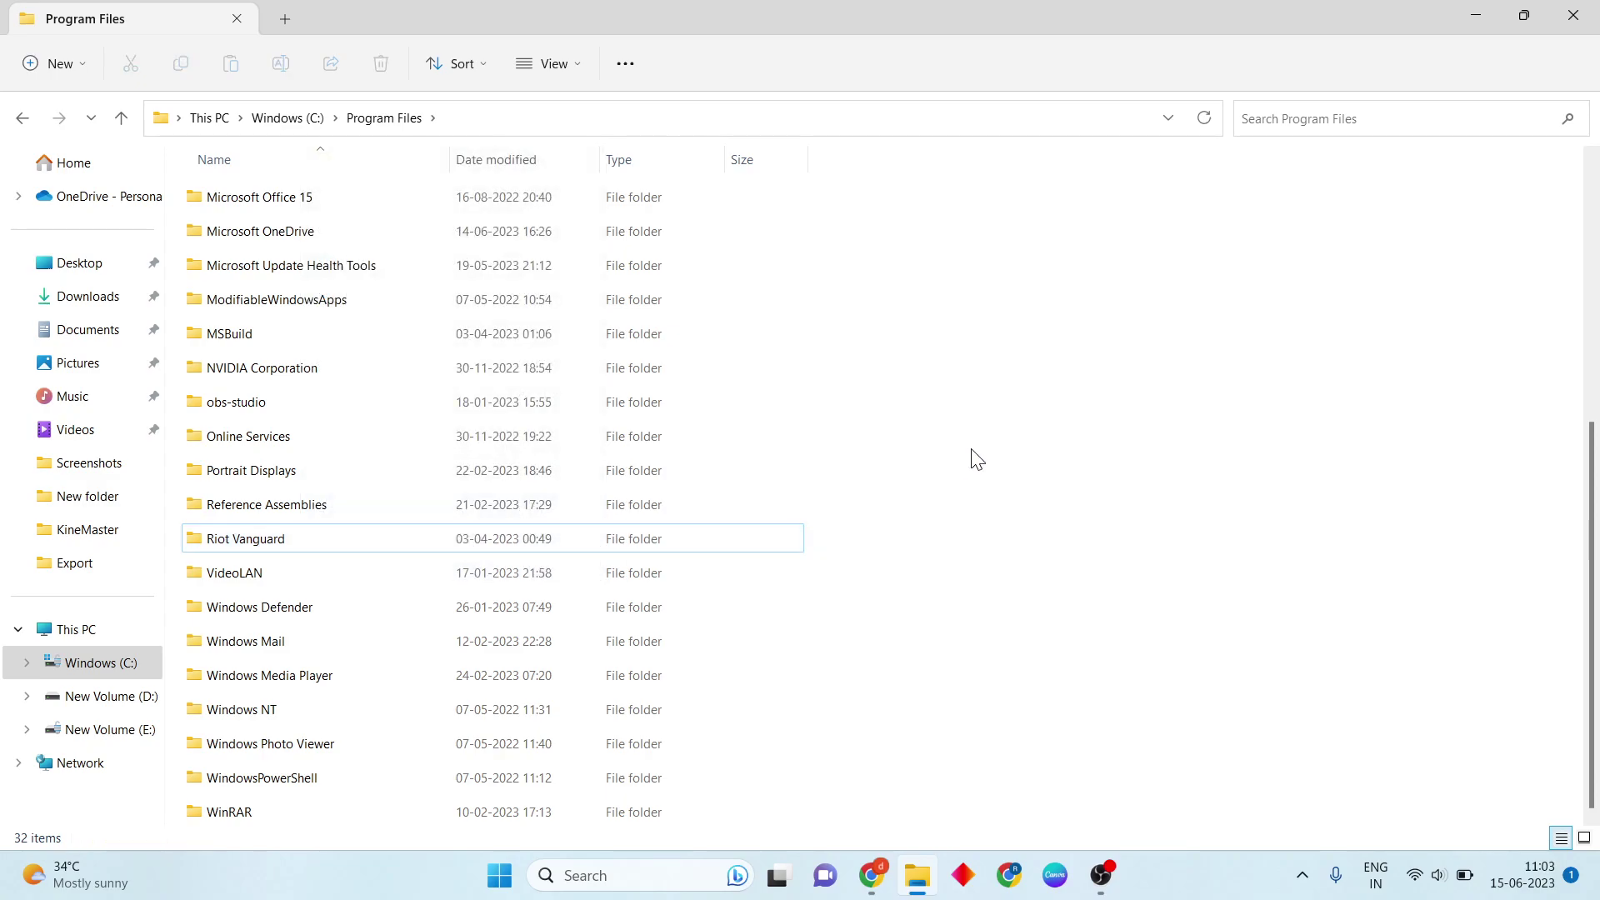
click(1571, 15)
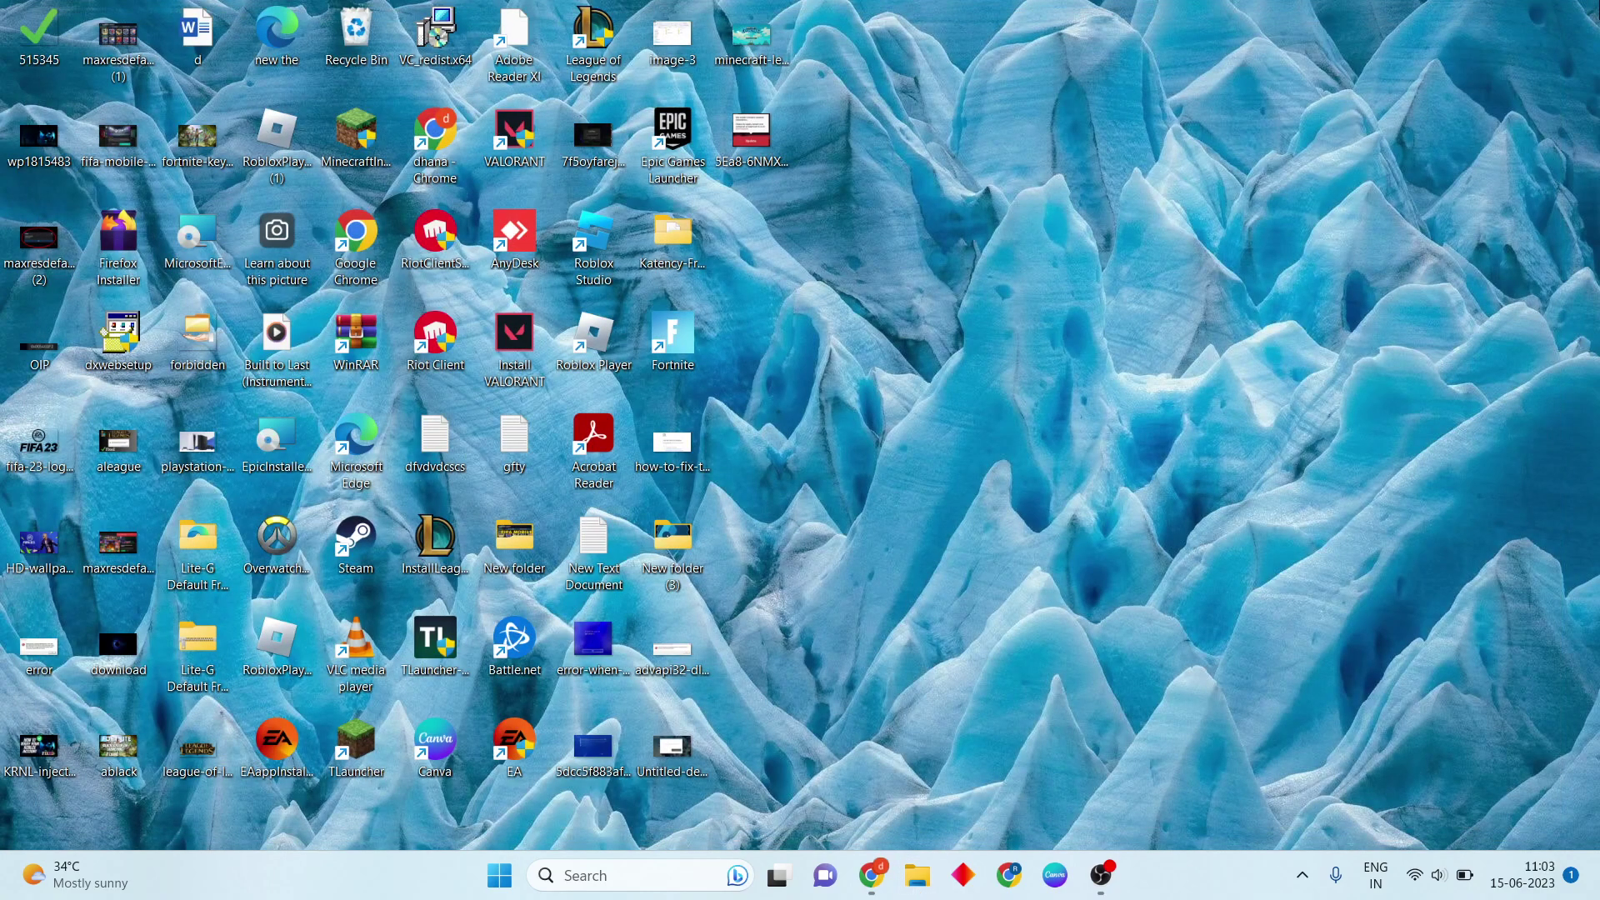
Step: Search Windows for 'serv', fixing a typo, and launch the Services app
click(613, 885)
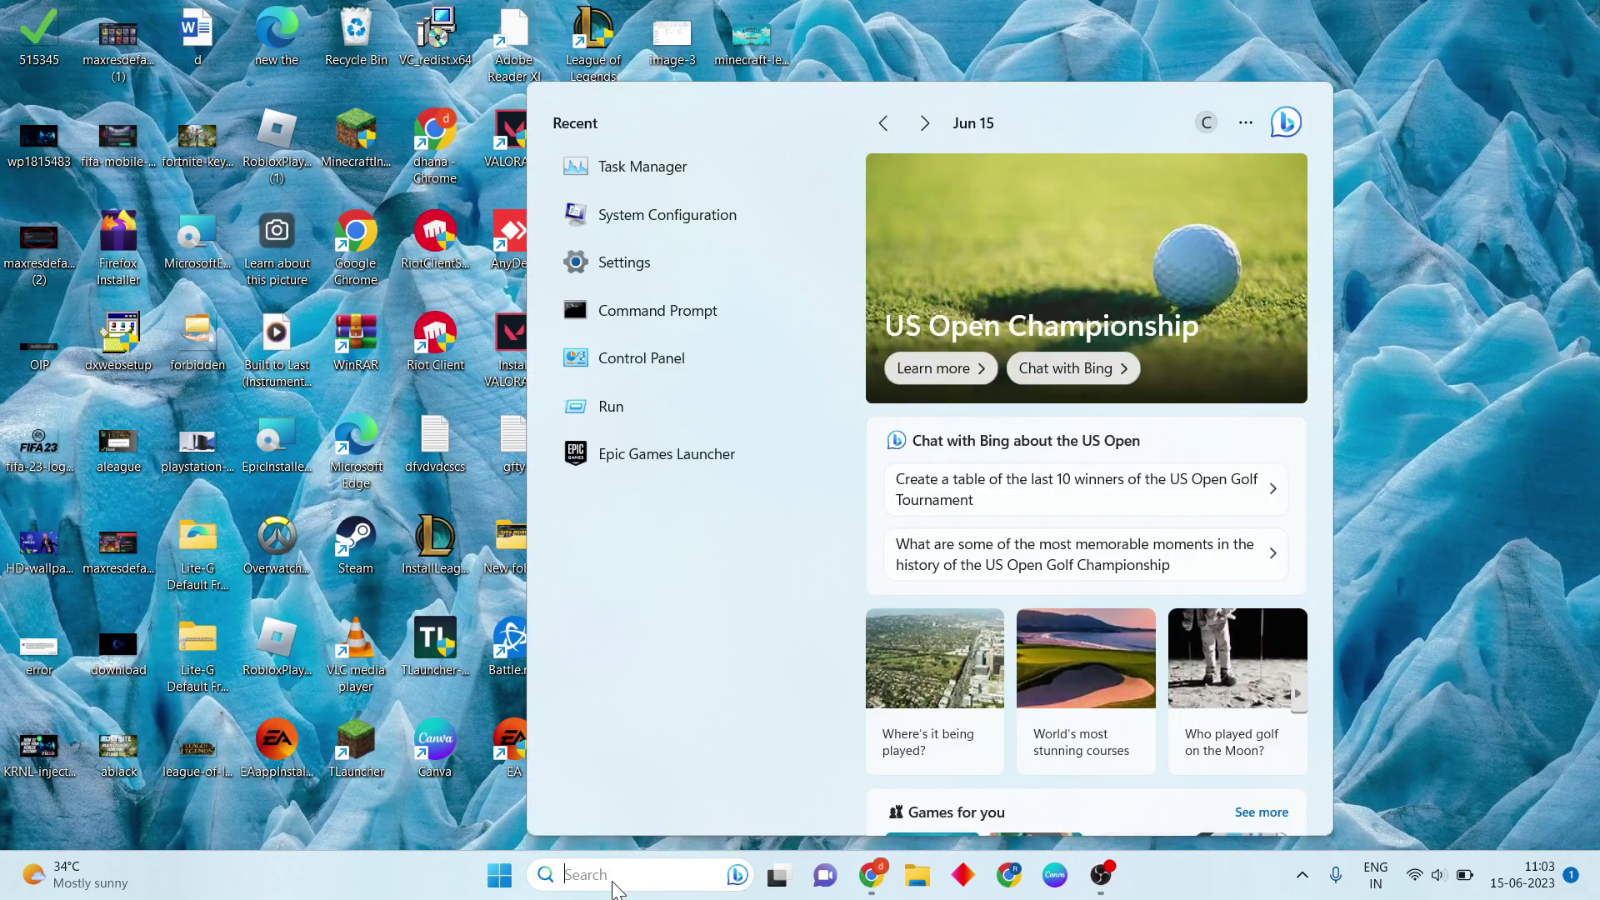
text(serr)
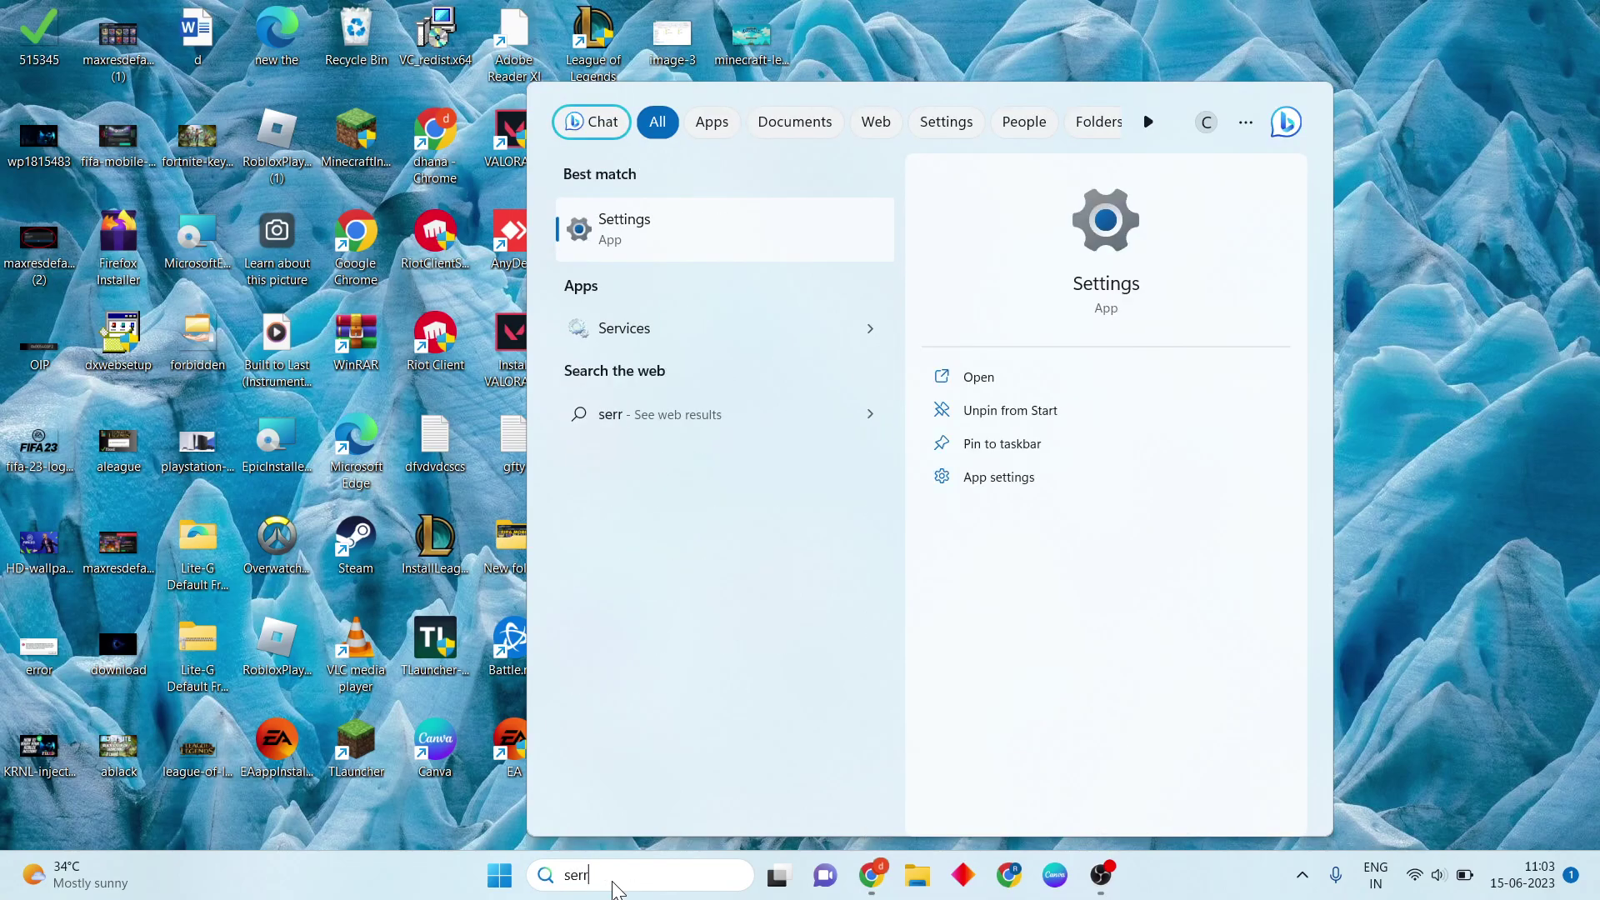
key(BackSpace)
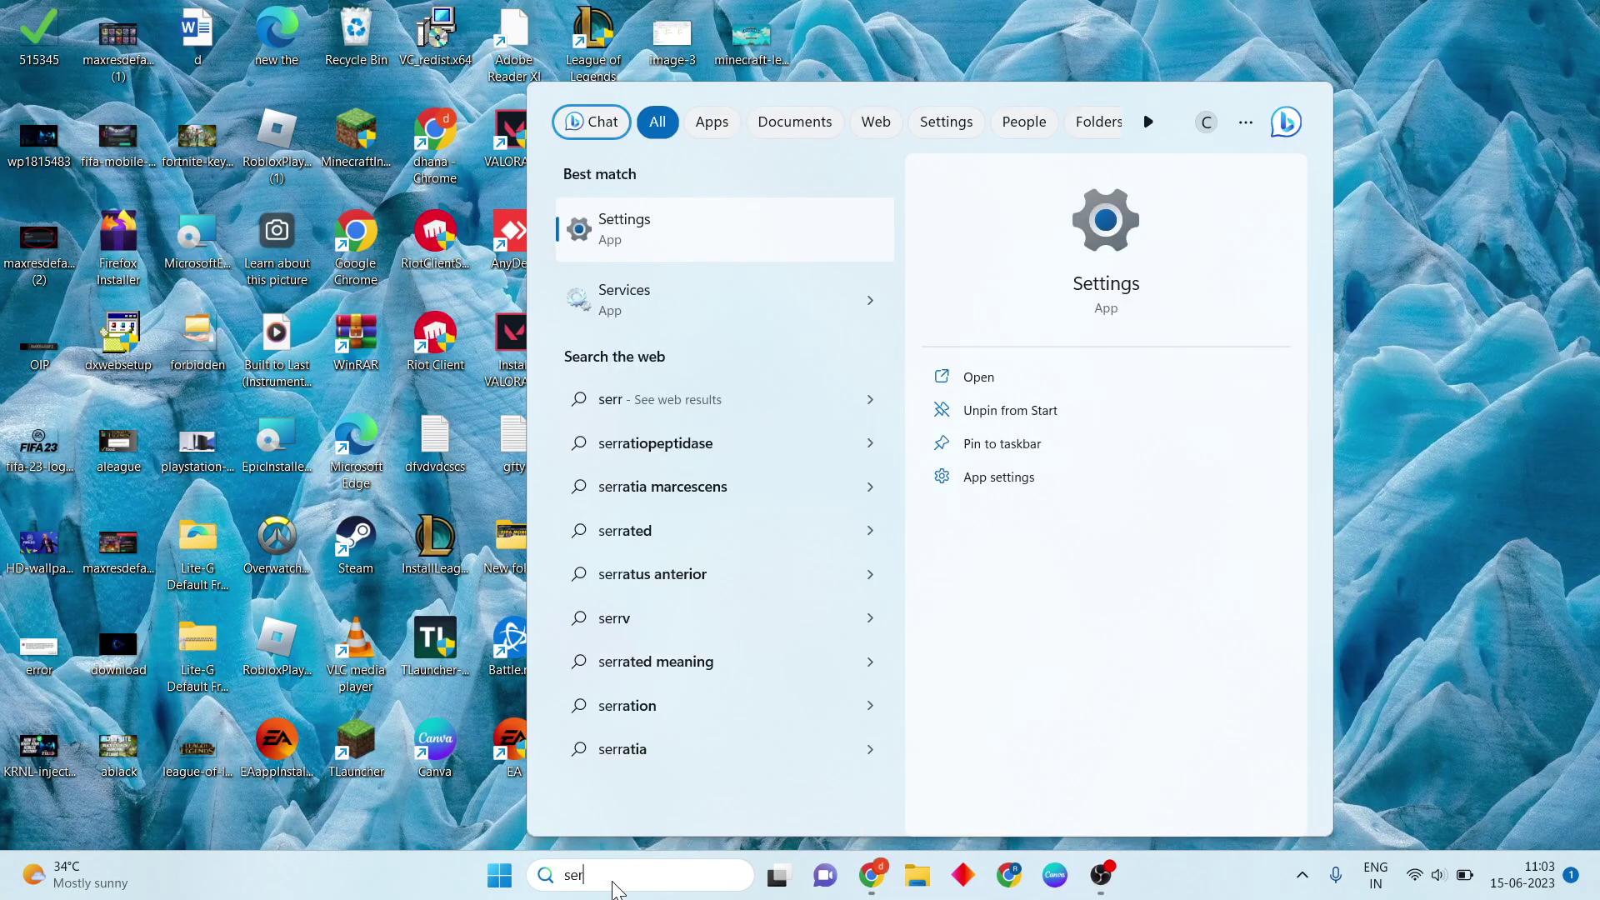
text(v)
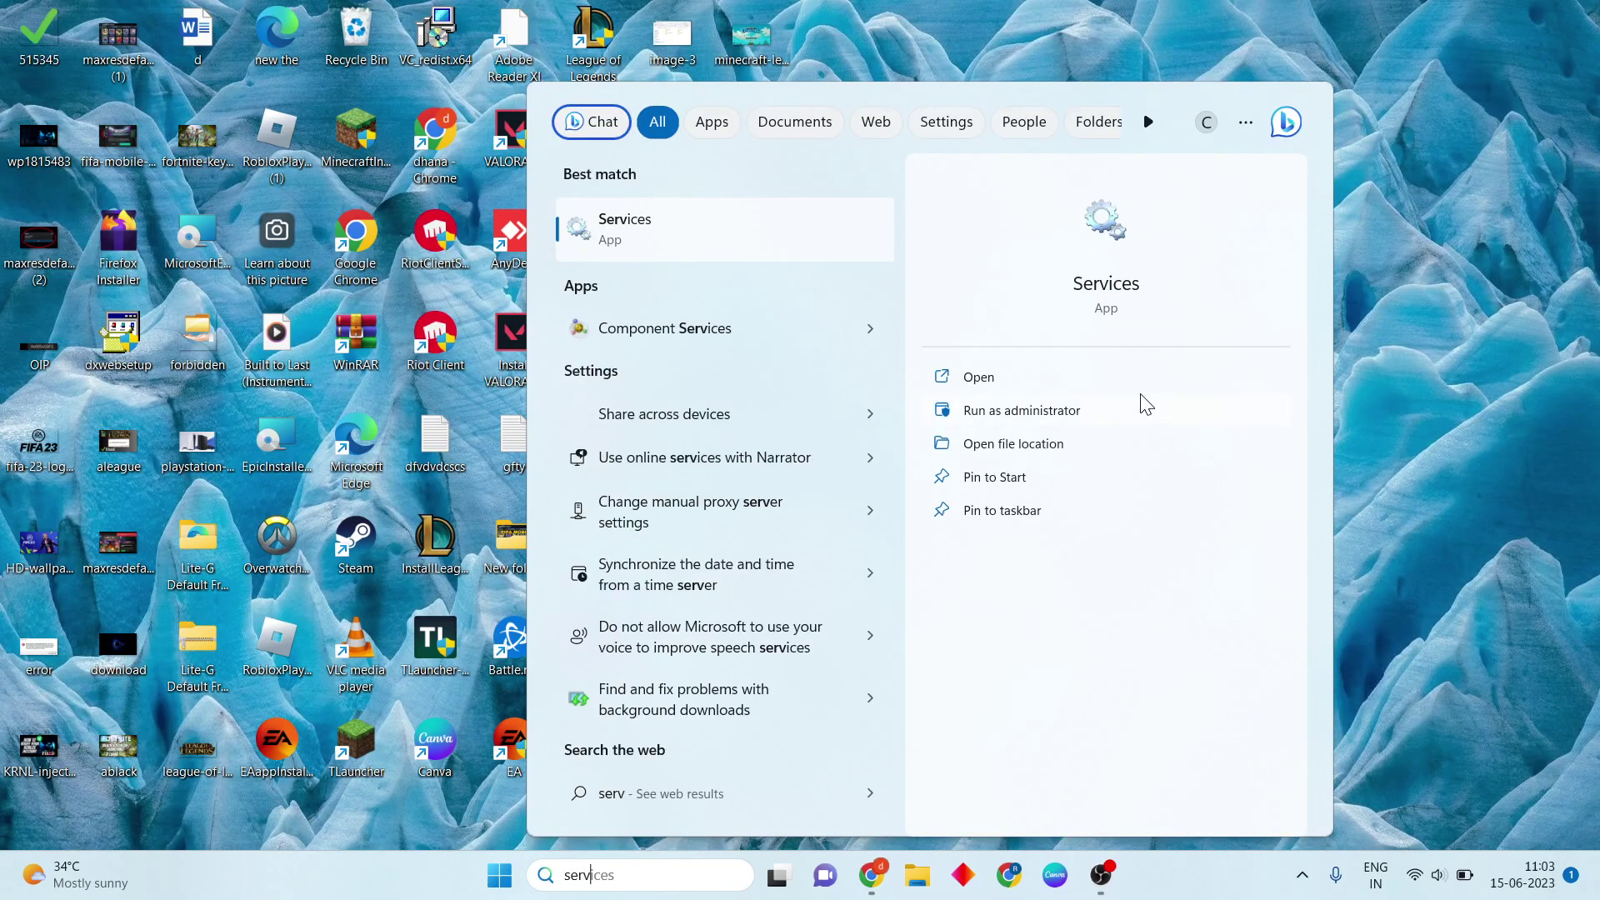
click(1024, 379)
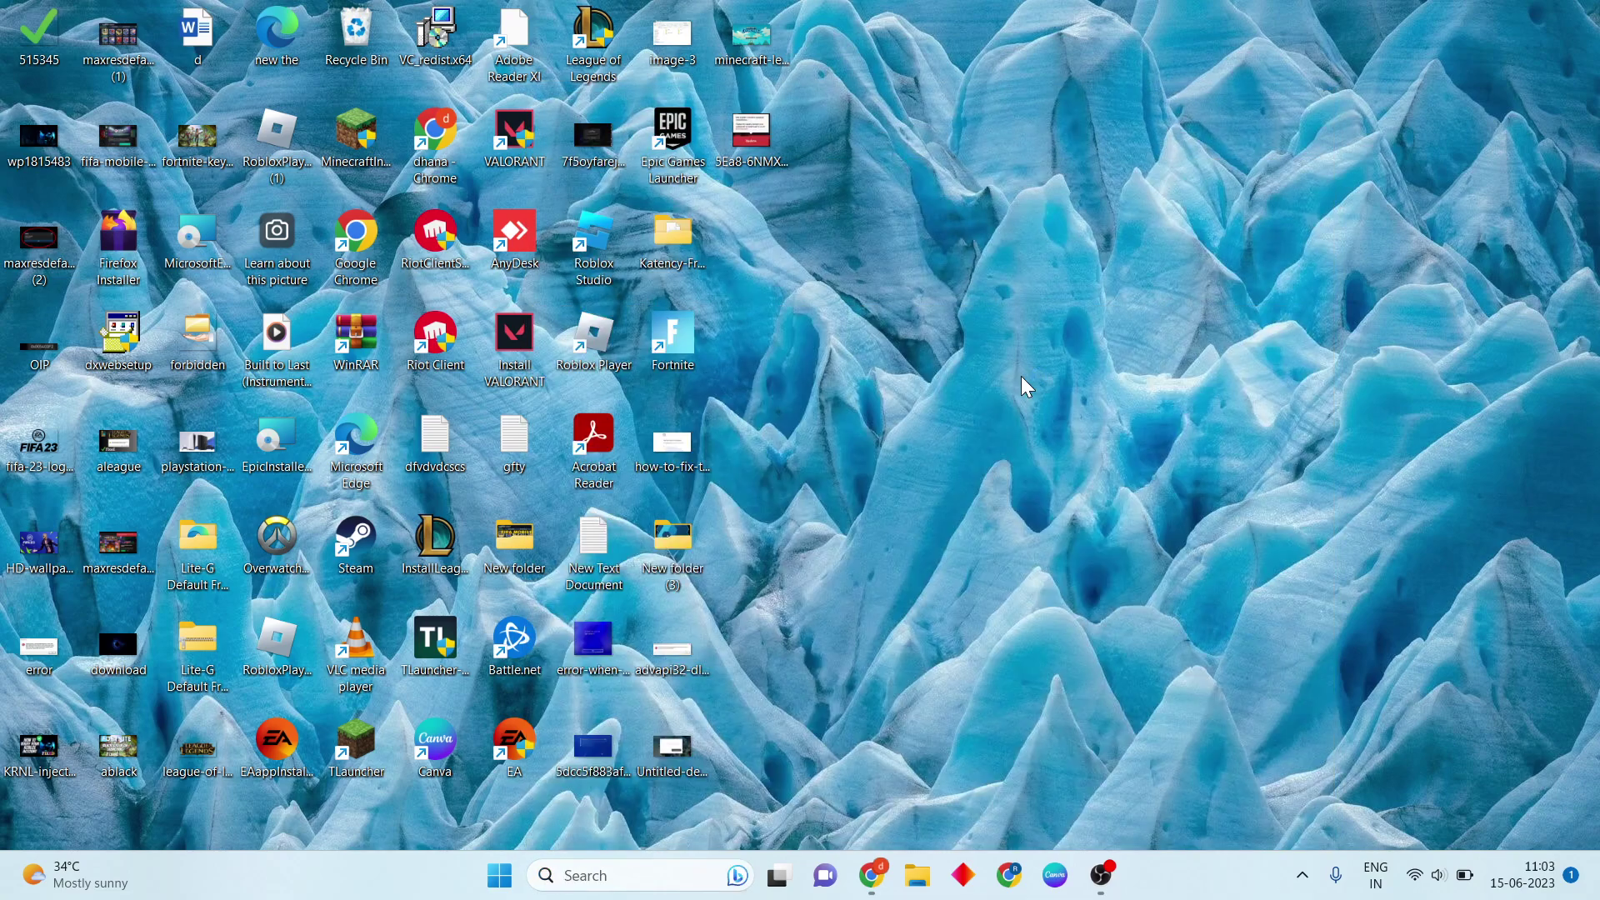
Step: Set the vgc service's startup type to Automatic in its Properties, then close Services
scroll(1027, 387, down, 20)
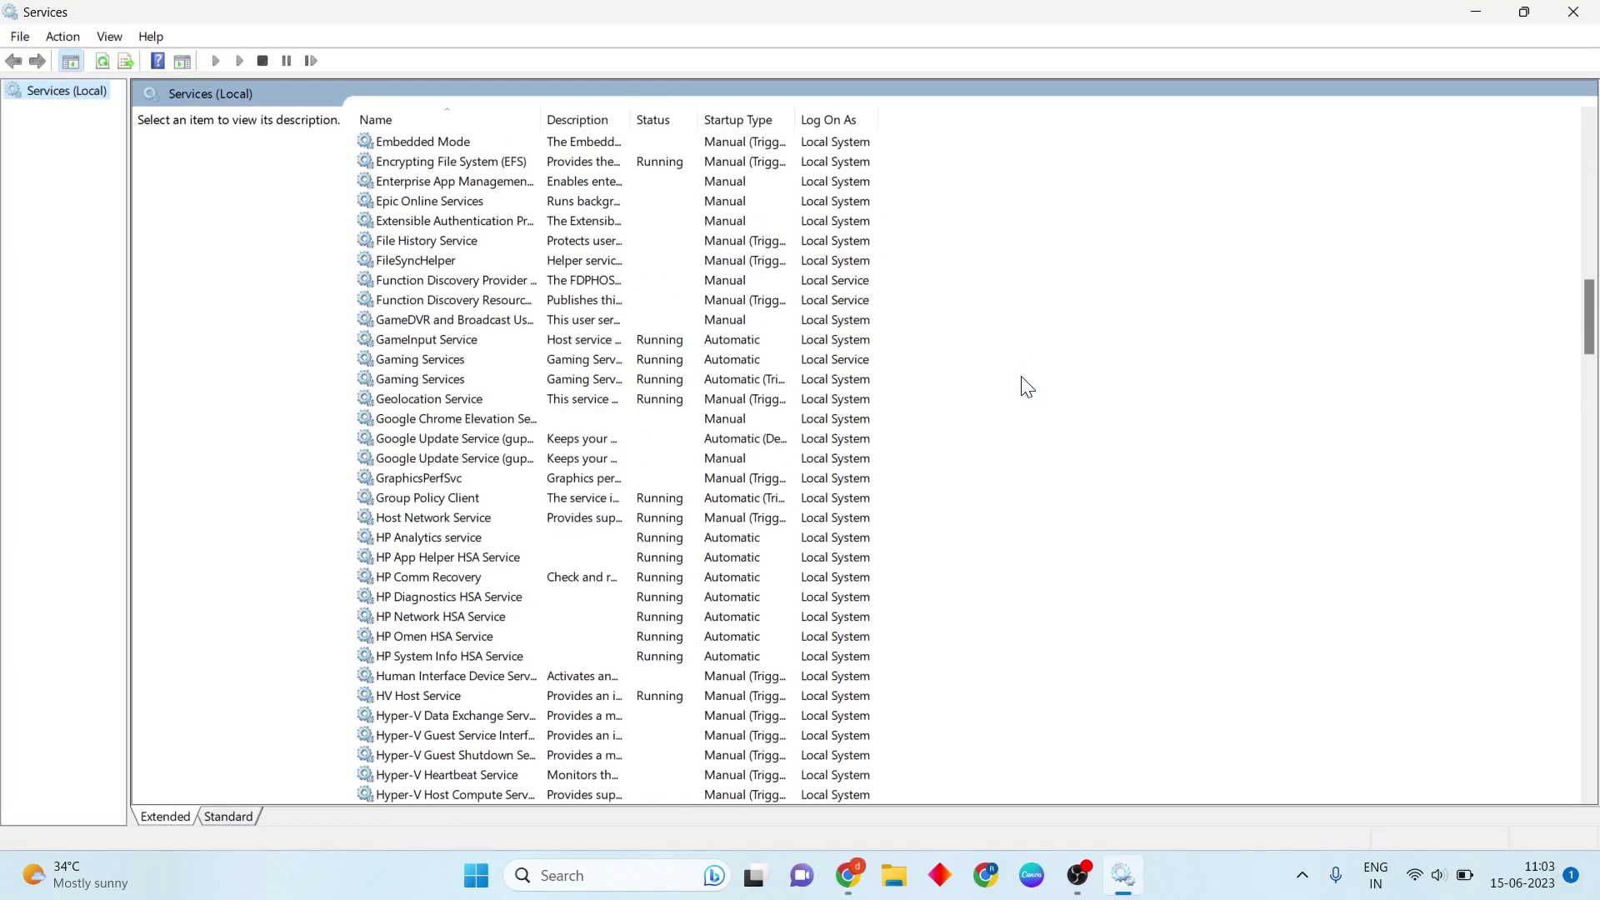
scroll(1027, 387, down, 20)
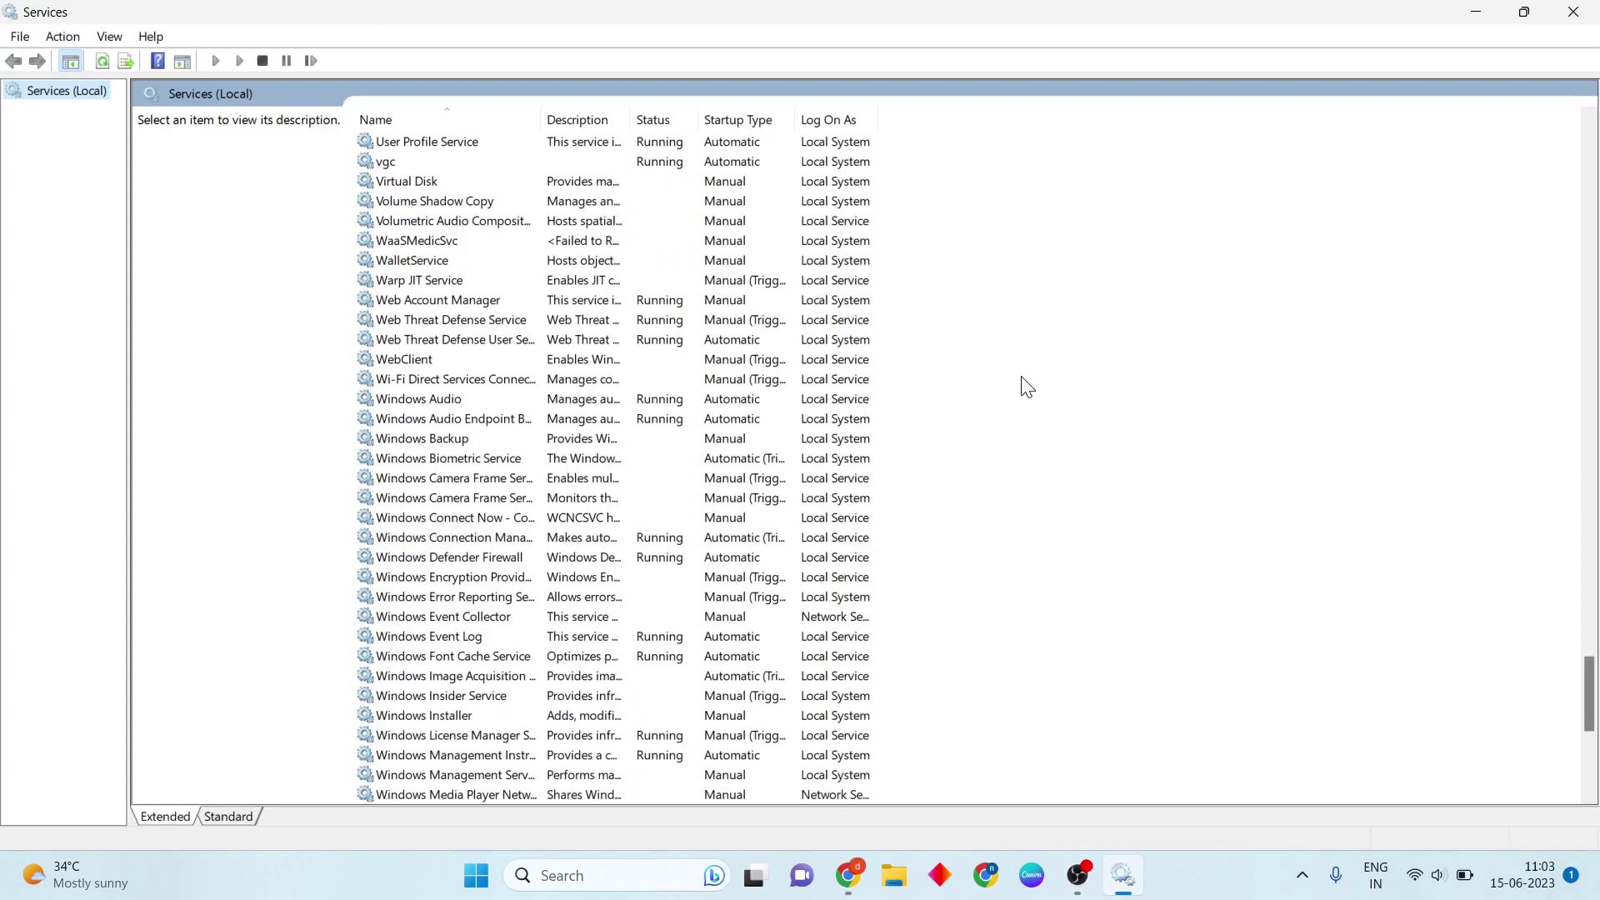
click(588, 160)
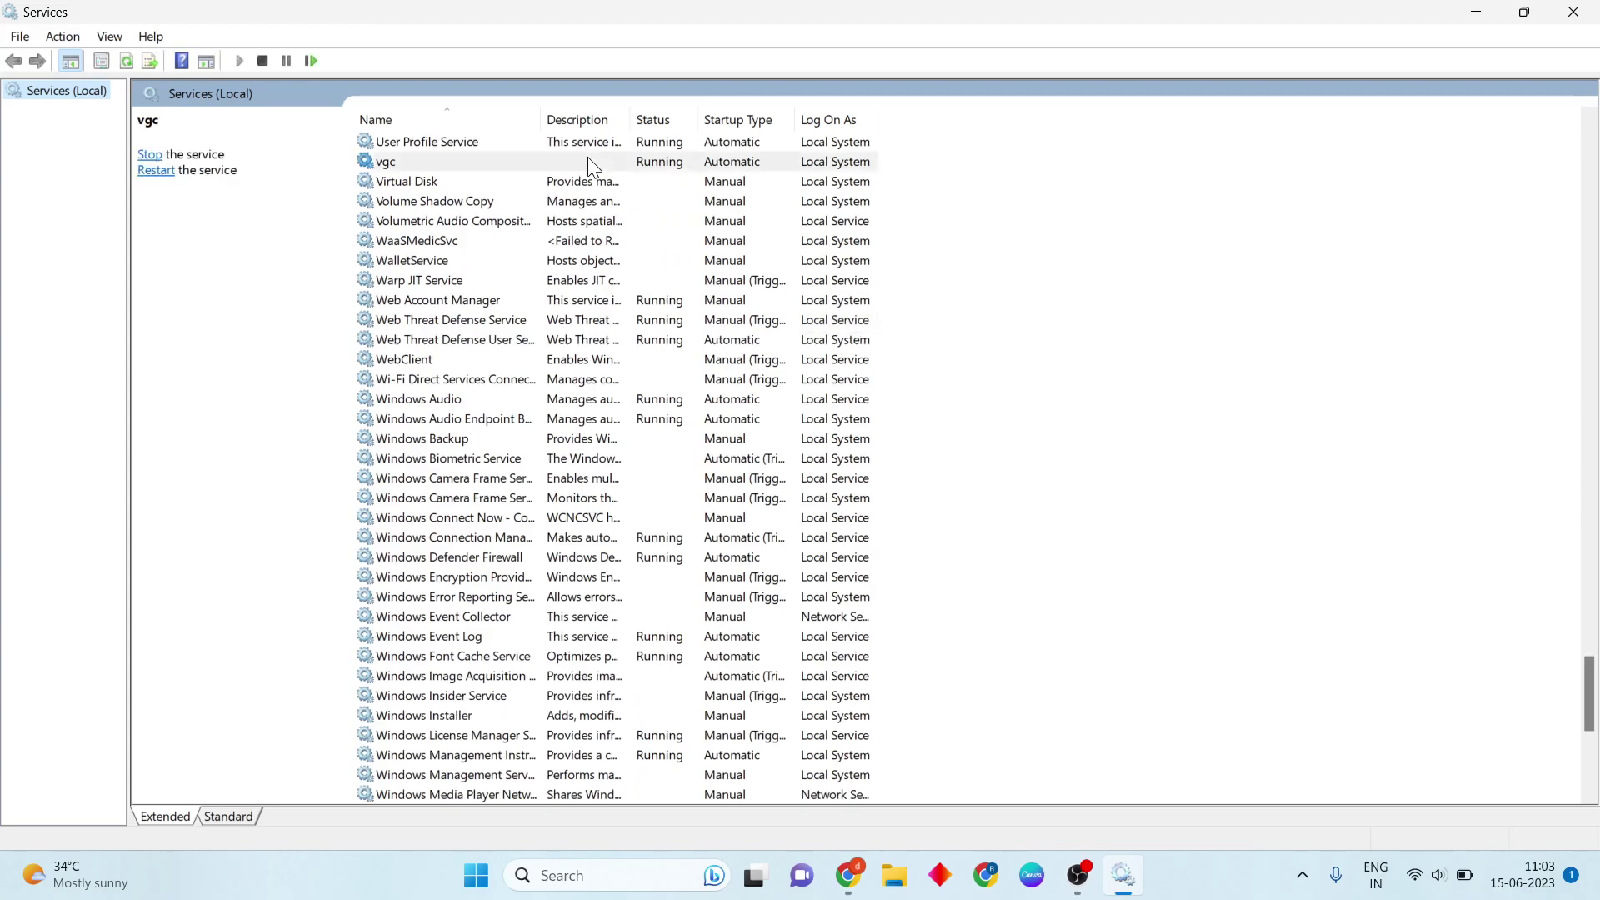
right_click(588, 160)
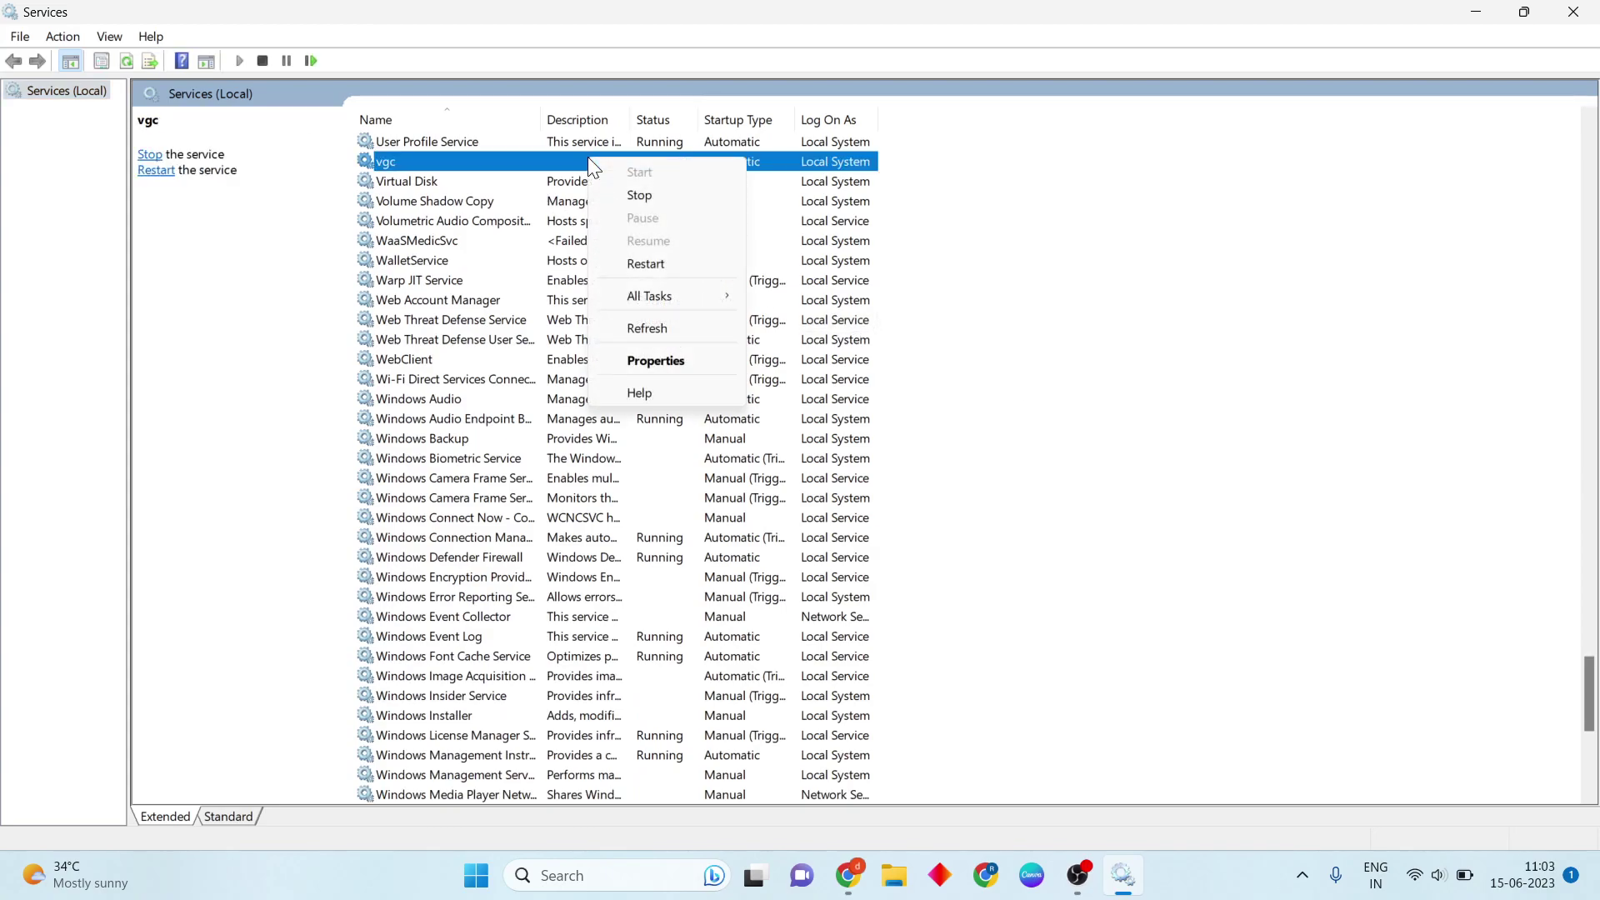
click(675, 362)
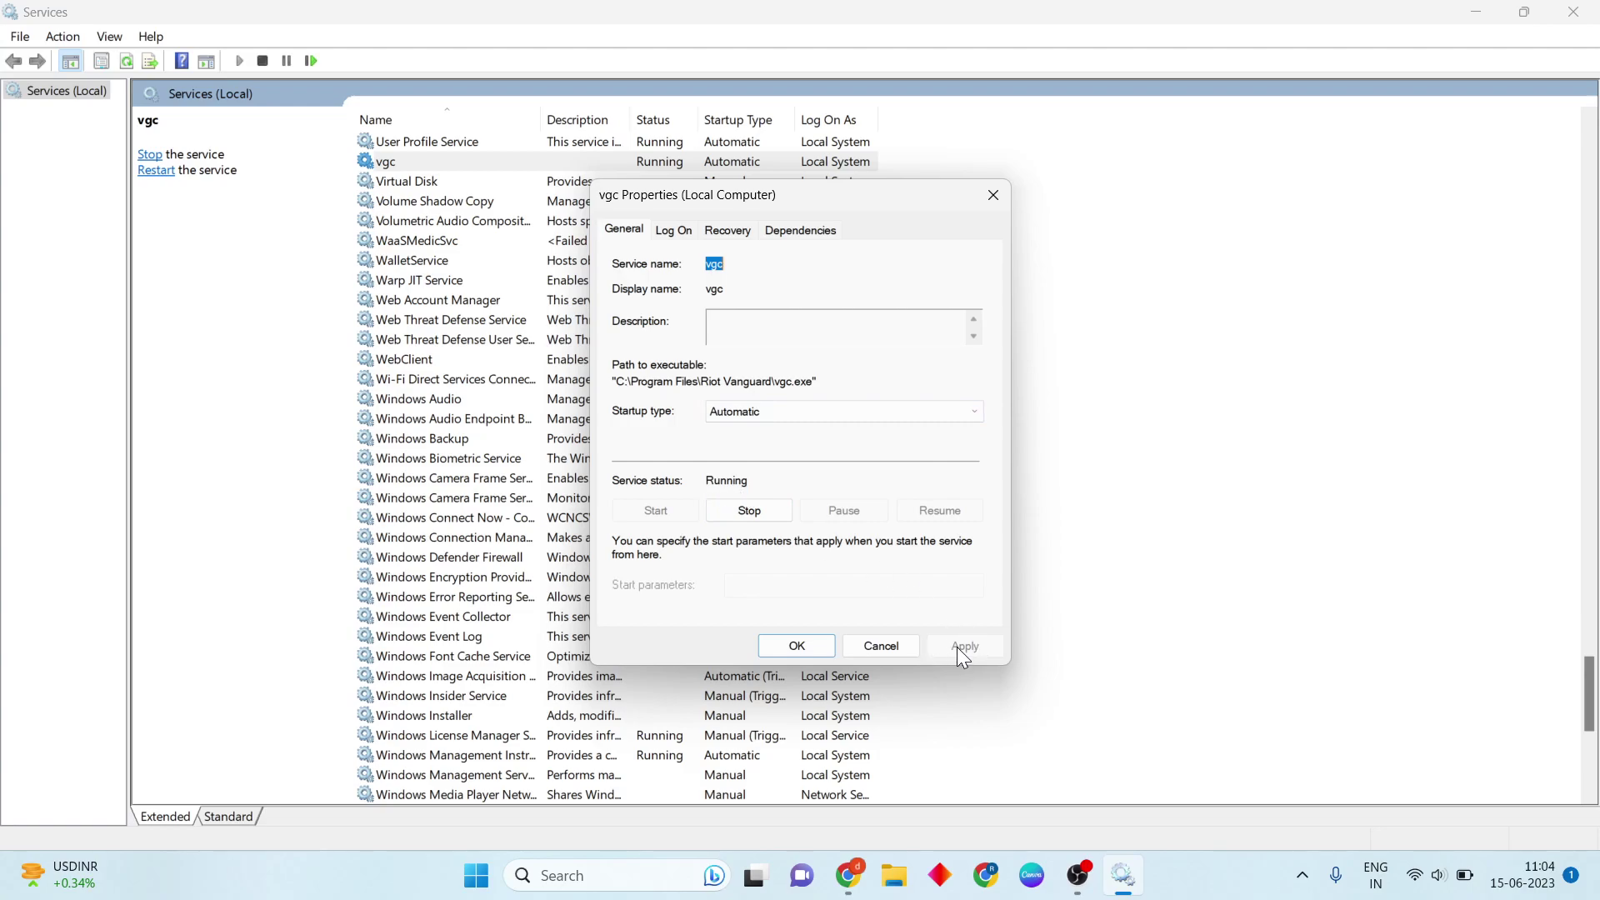
click(803, 648)
click(1011, 536)
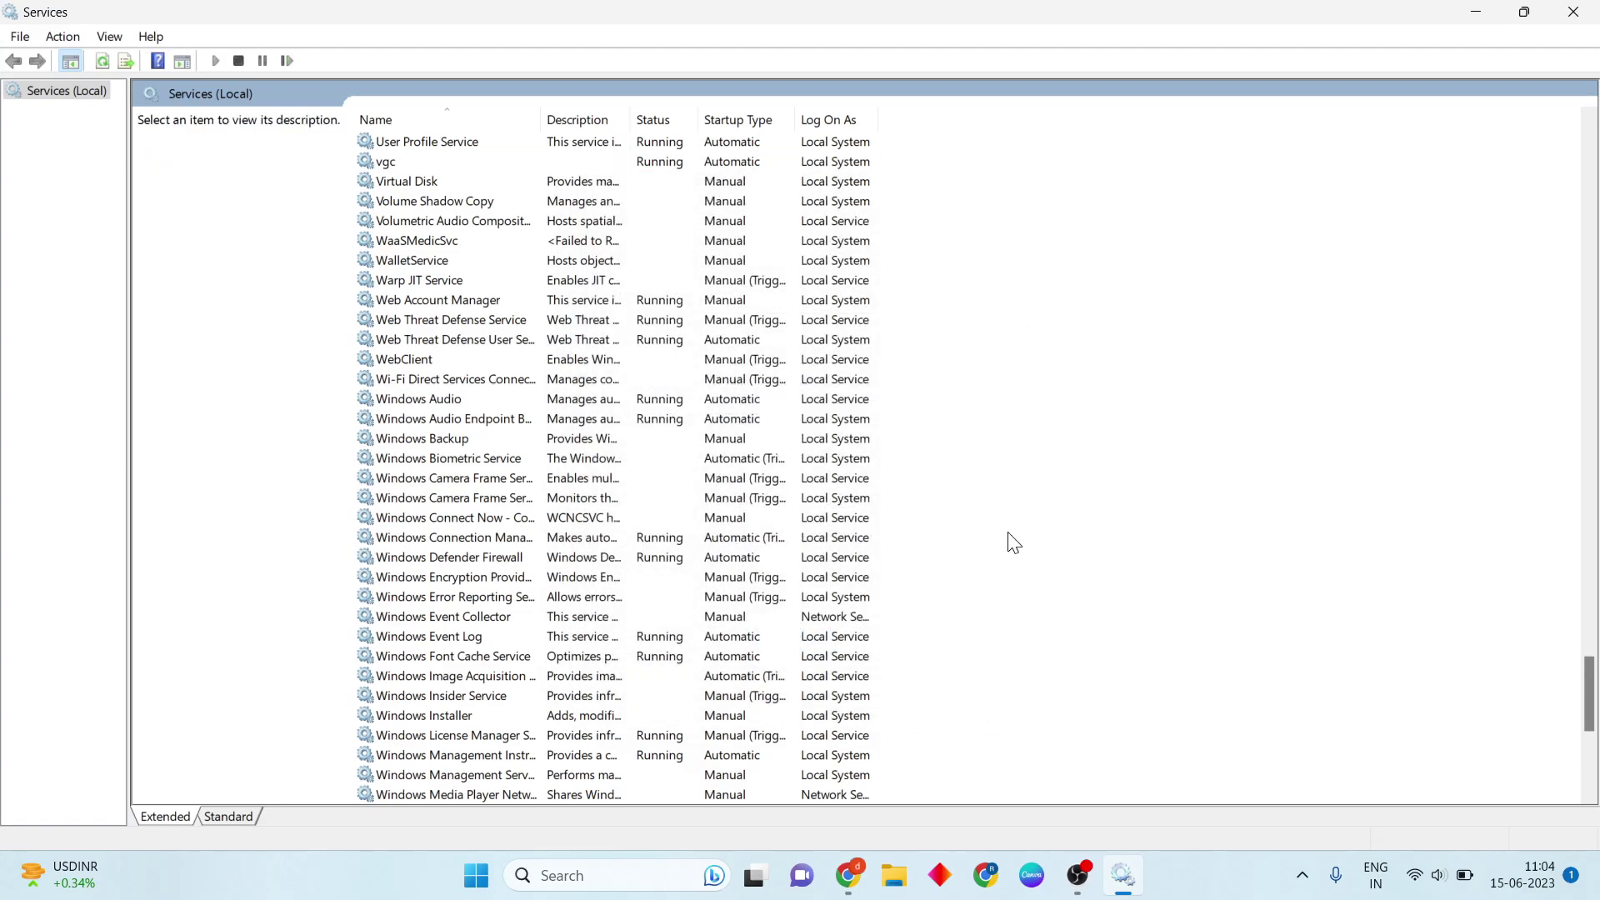
click(1573, 11)
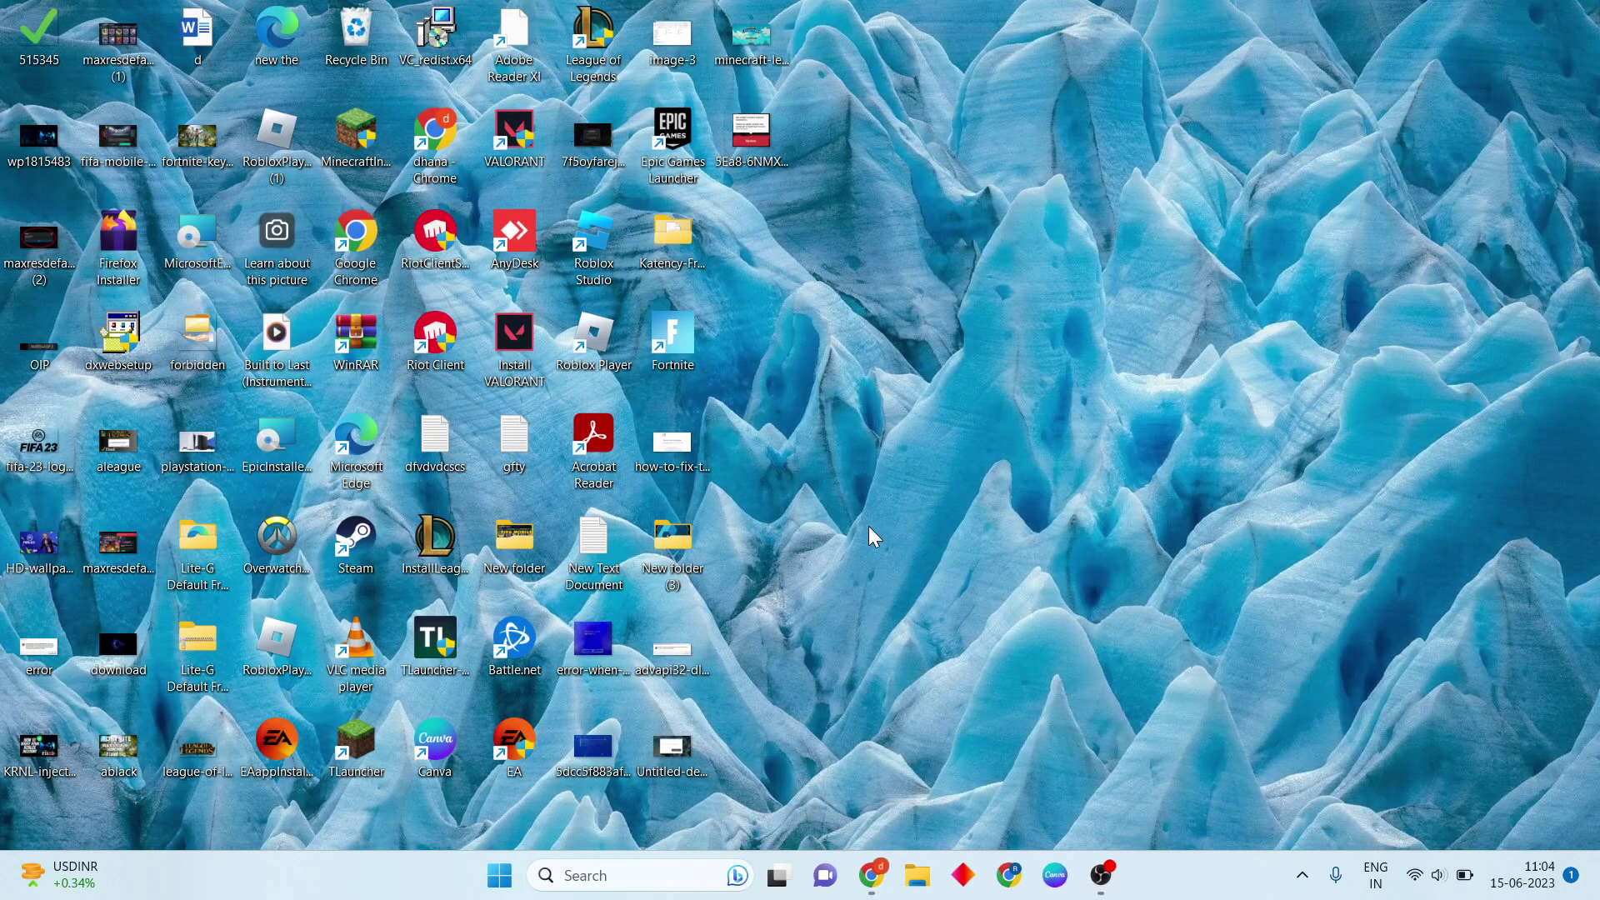
Step: Search Windows for 'settings' to bring up the Settings app
click(619, 877)
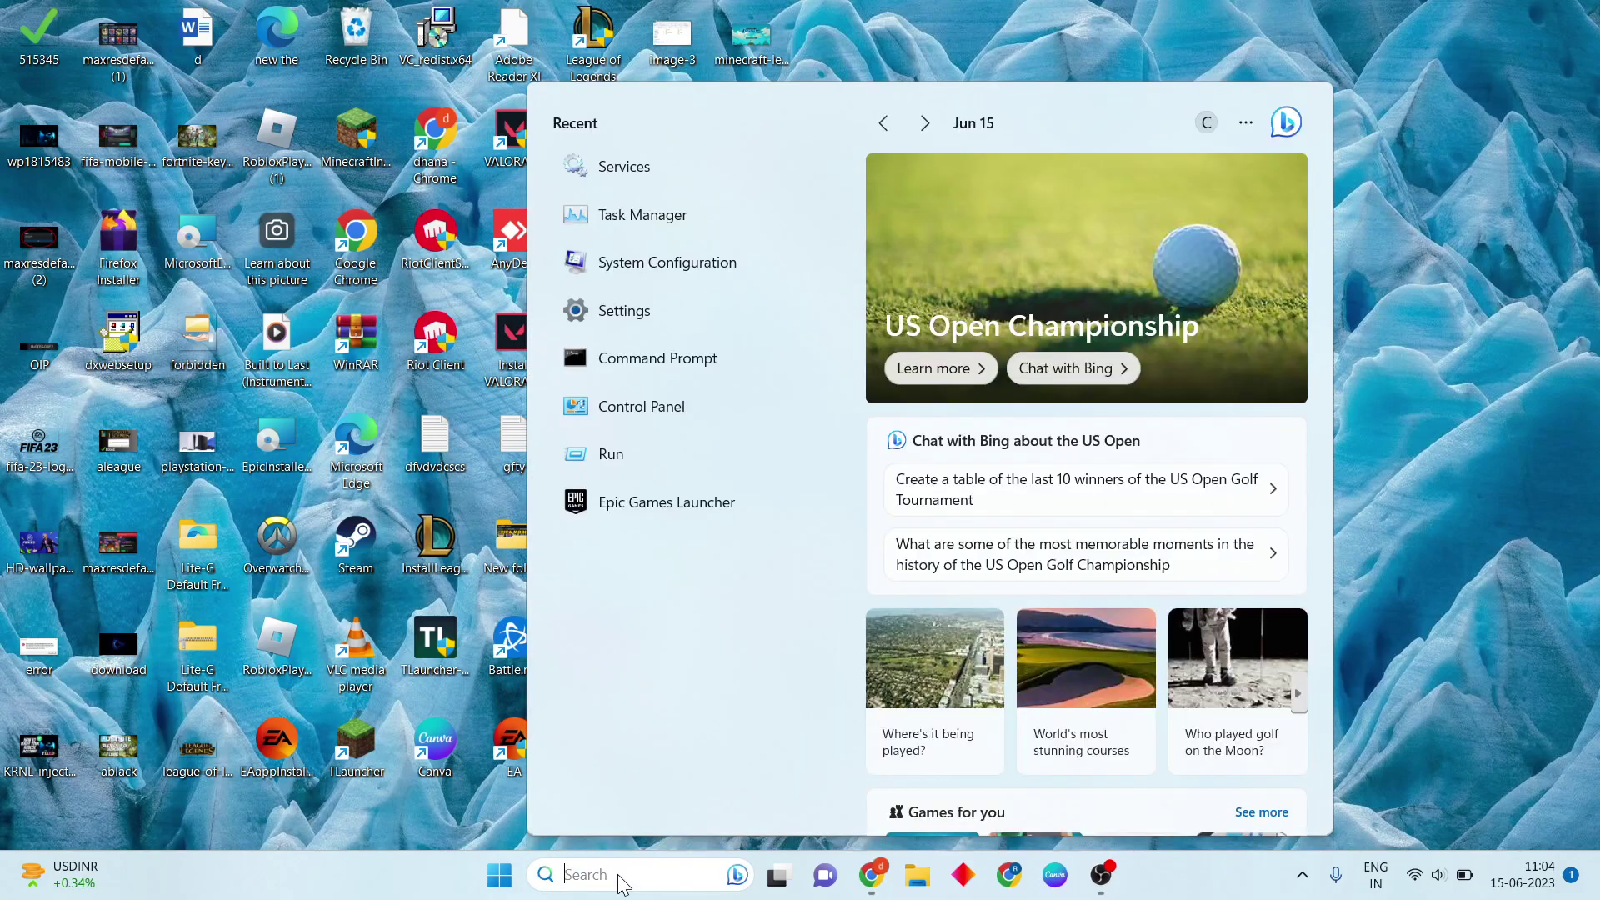
text(settin)
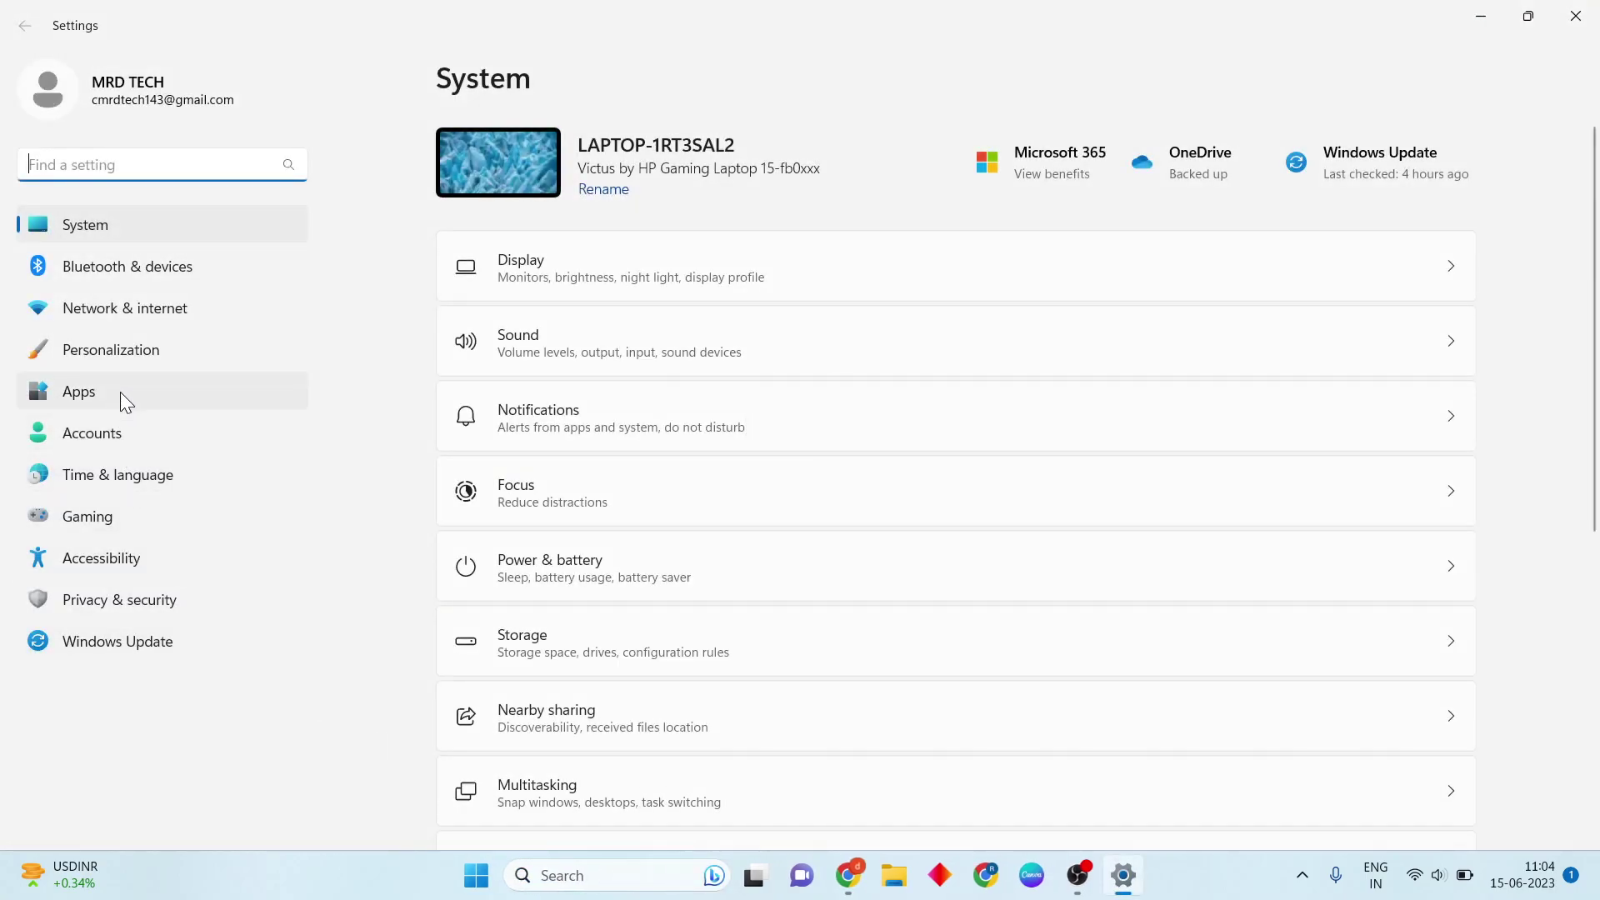
Step: Find Riot Vanguard under Apps > Installed apps and choose Uninstall from its options menu
click(120, 392)
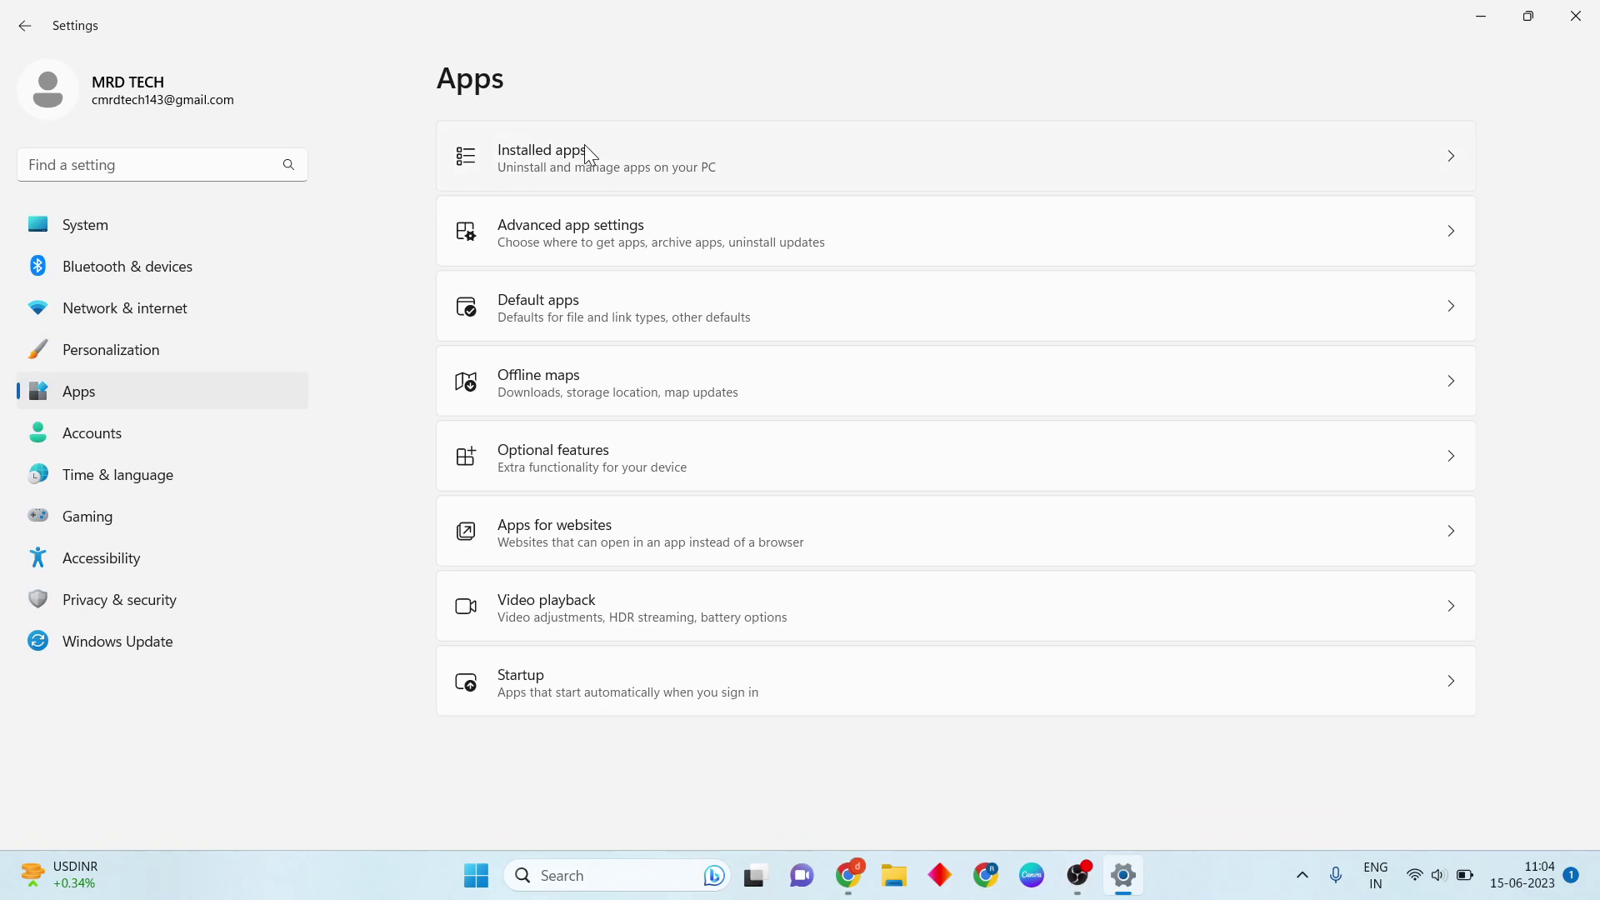
click(589, 154)
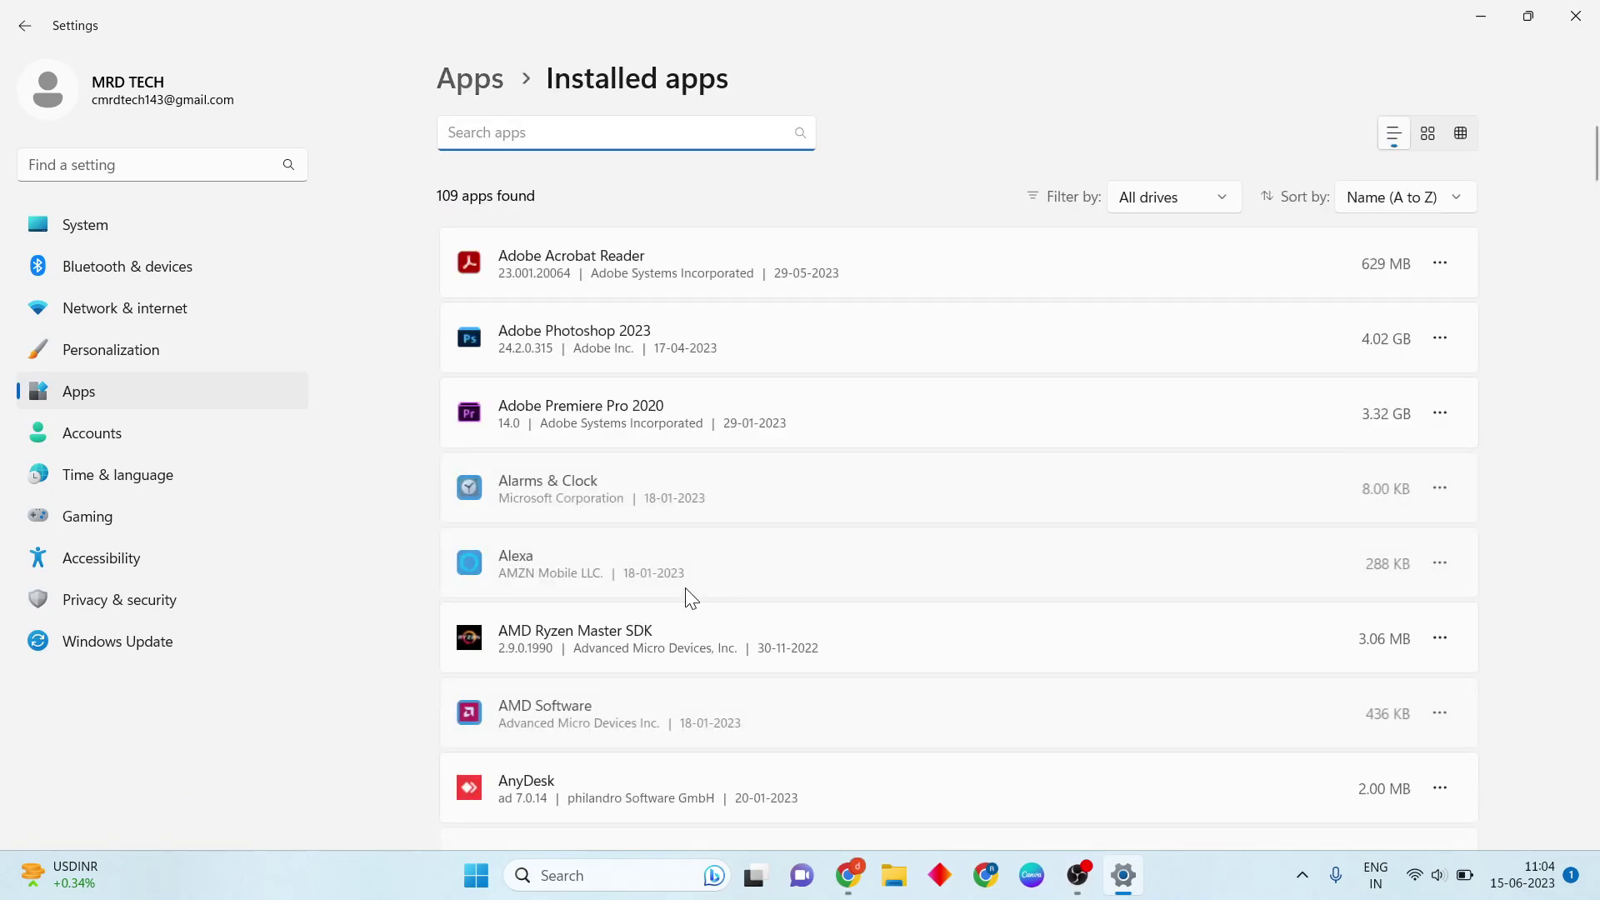
scroll(685, 587, down, 15)
scroll(685, 589, down, 20)
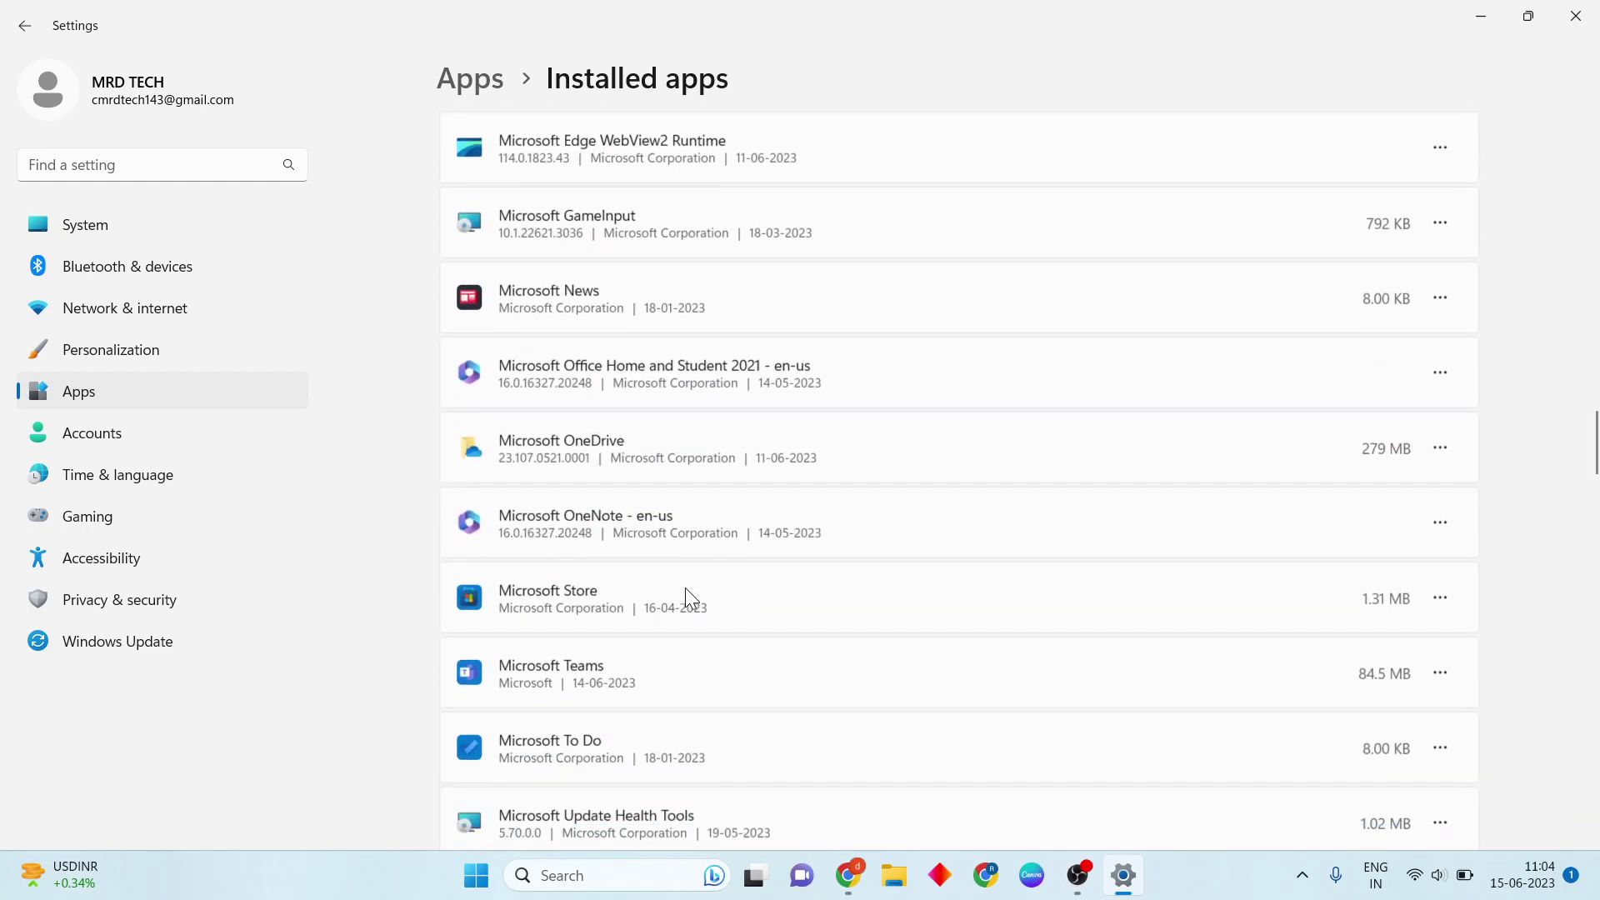
scroll(686, 590, down, 20)
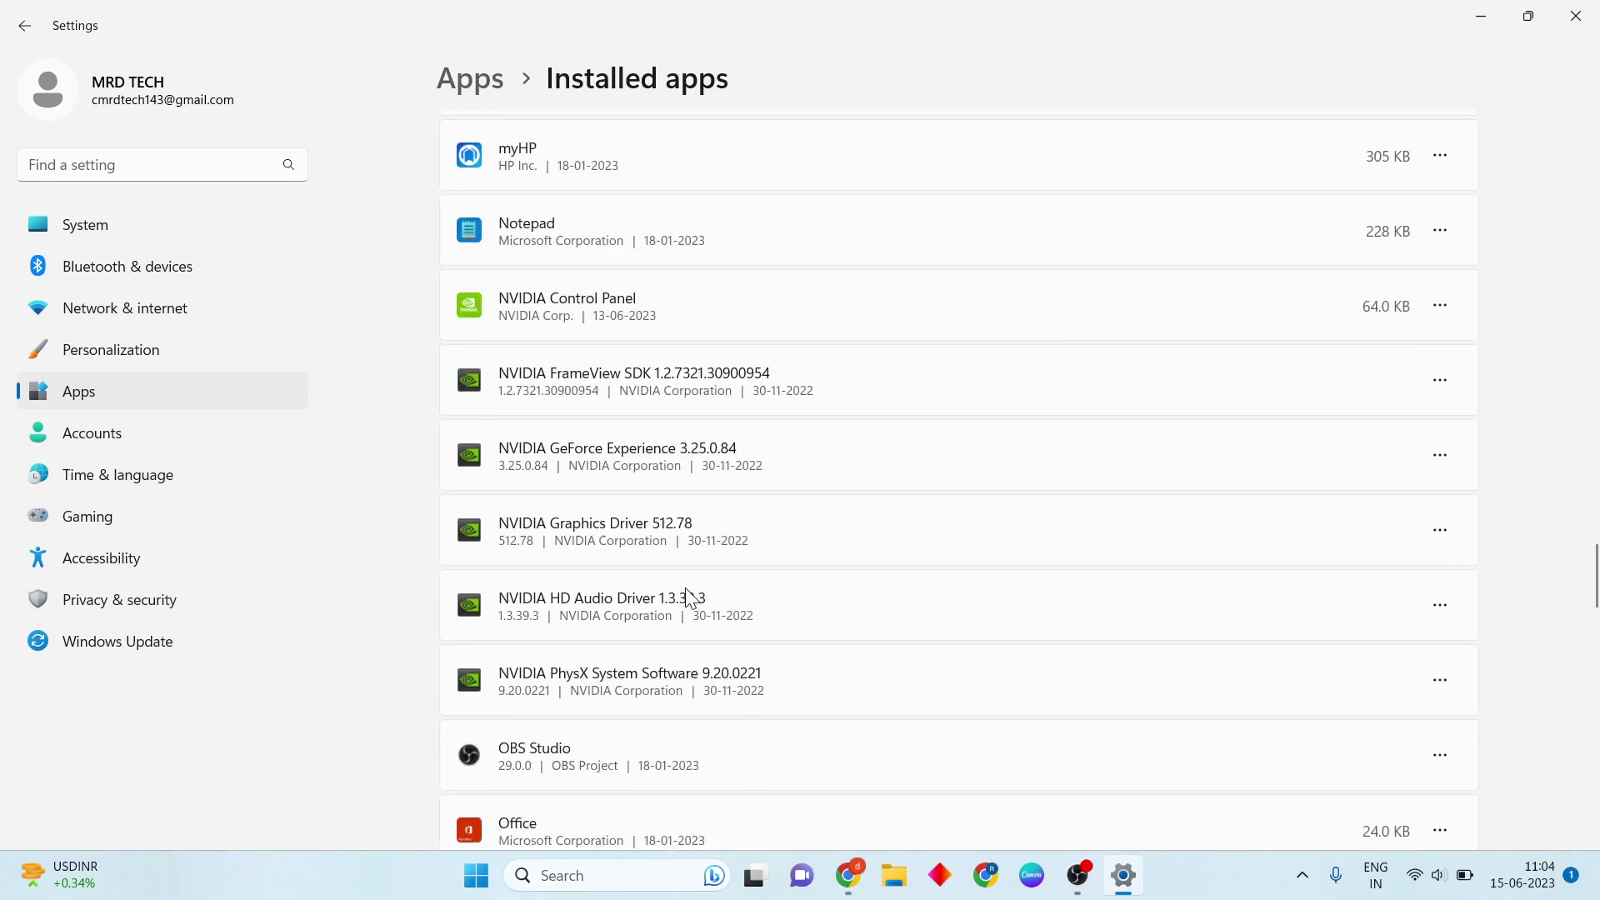
scroll(685, 589, down, 4)
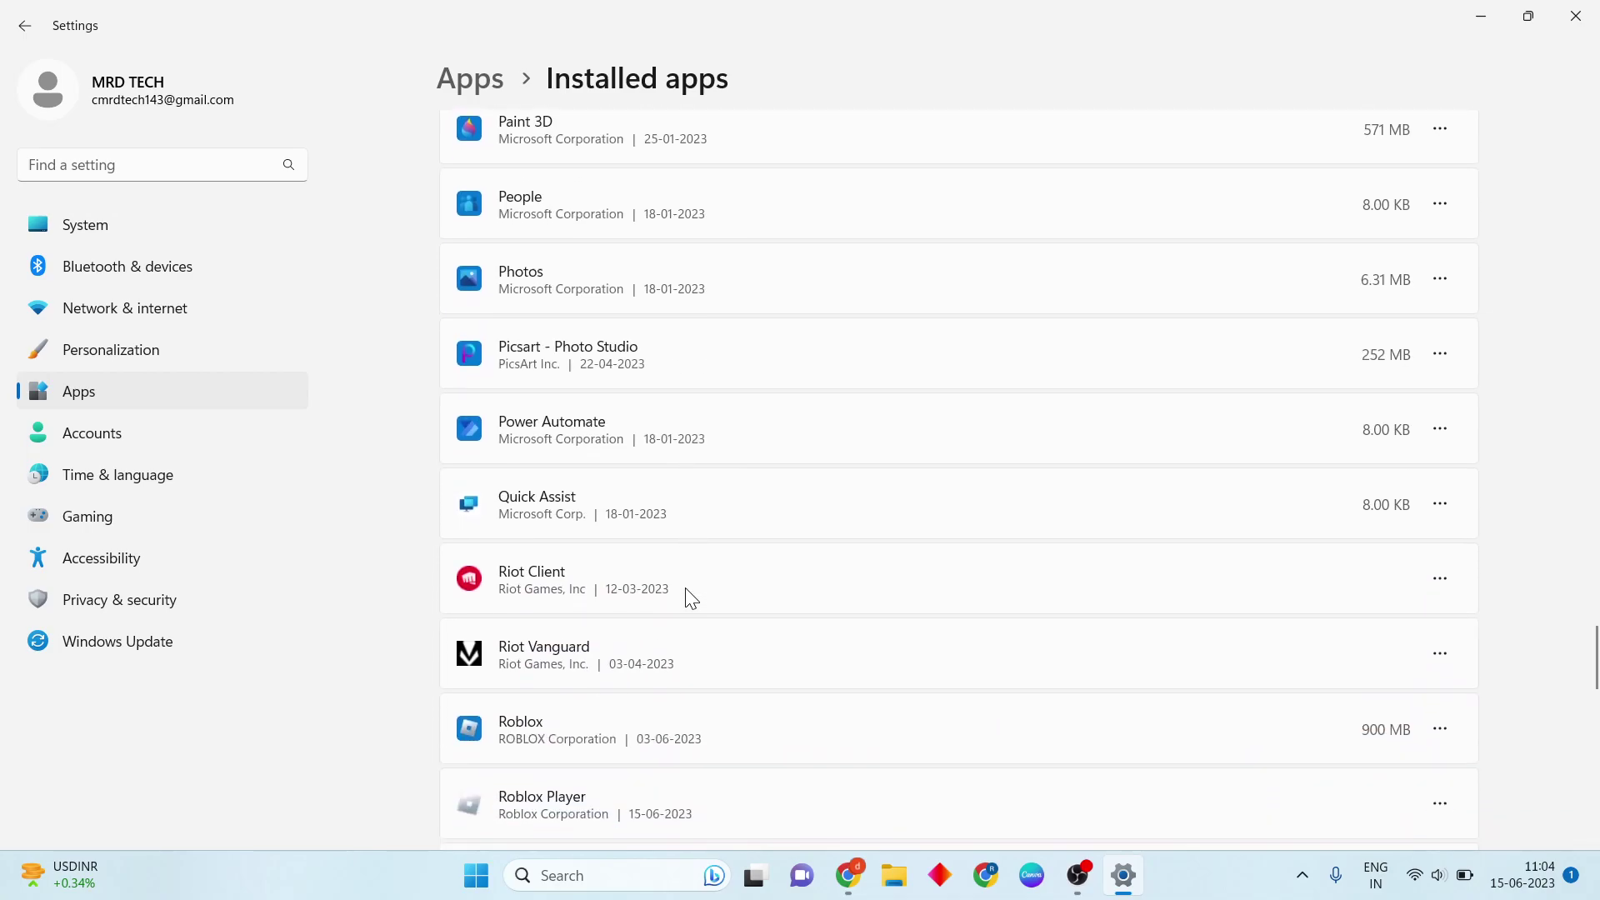
scroll(689, 596, down, 3)
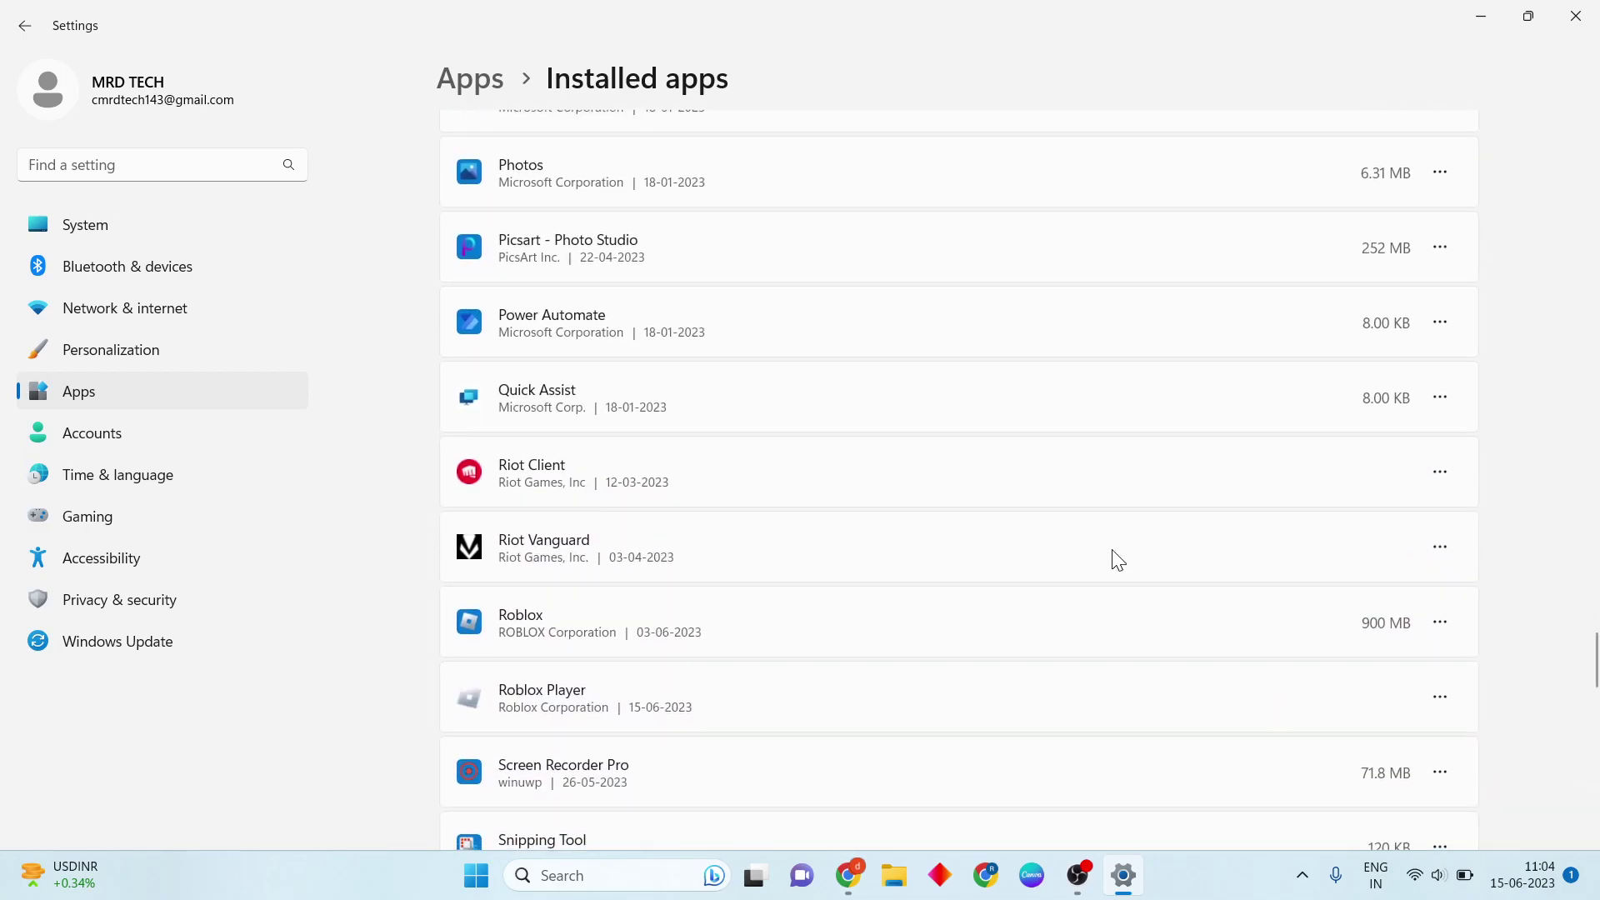
click(1441, 547)
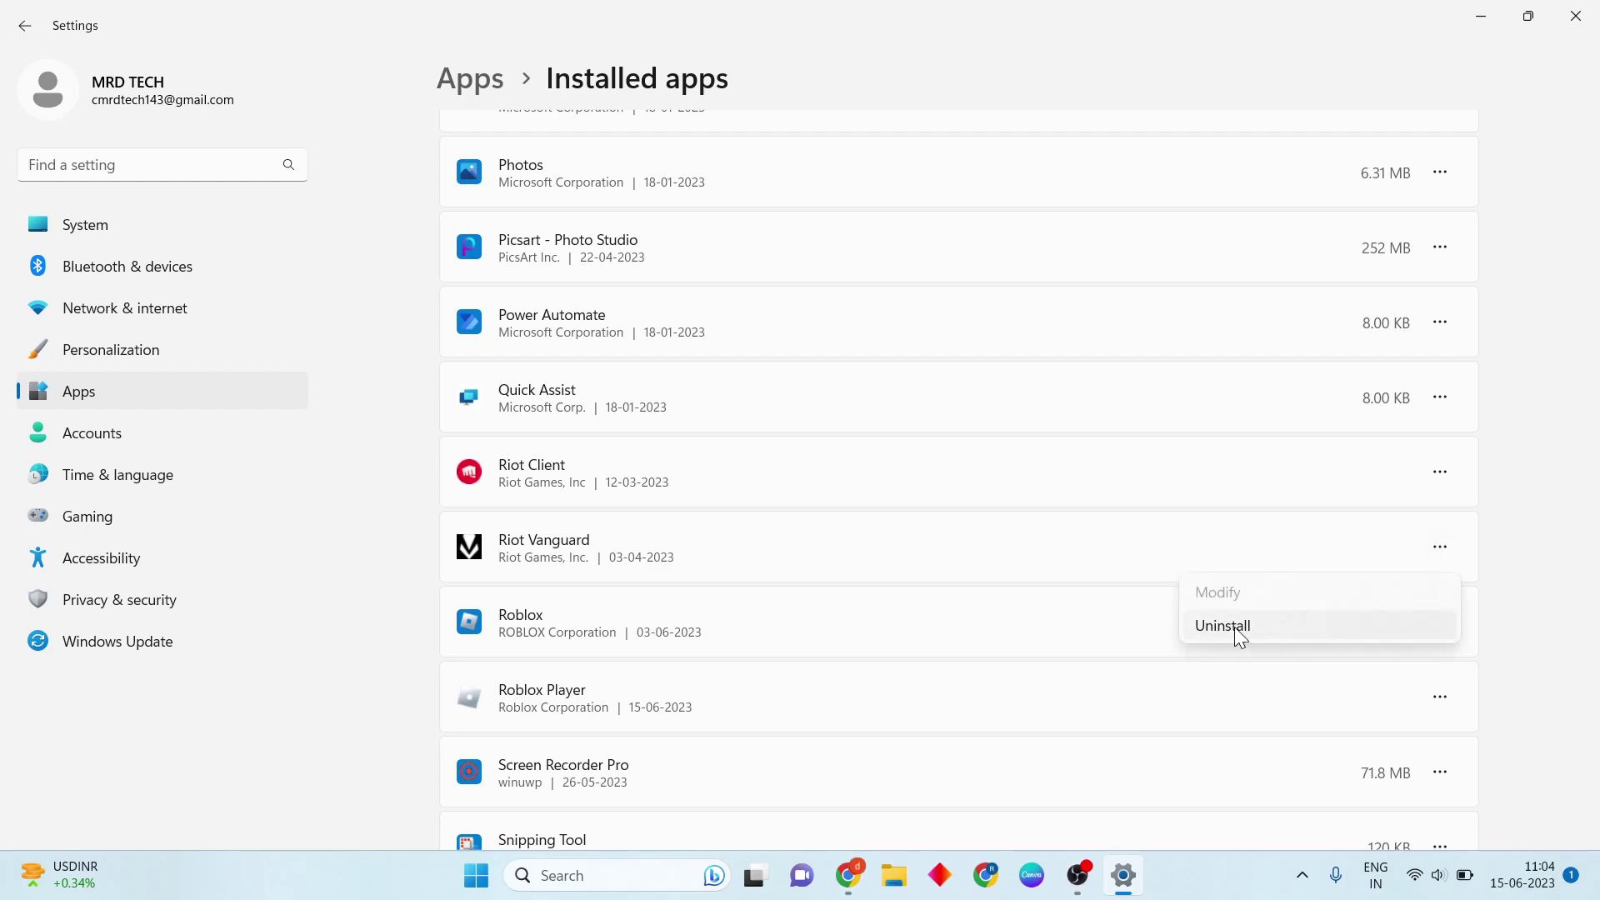
click(1547, 406)
Step: Close Settings and restart the PC from the Start menu's power options
click(1576, 16)
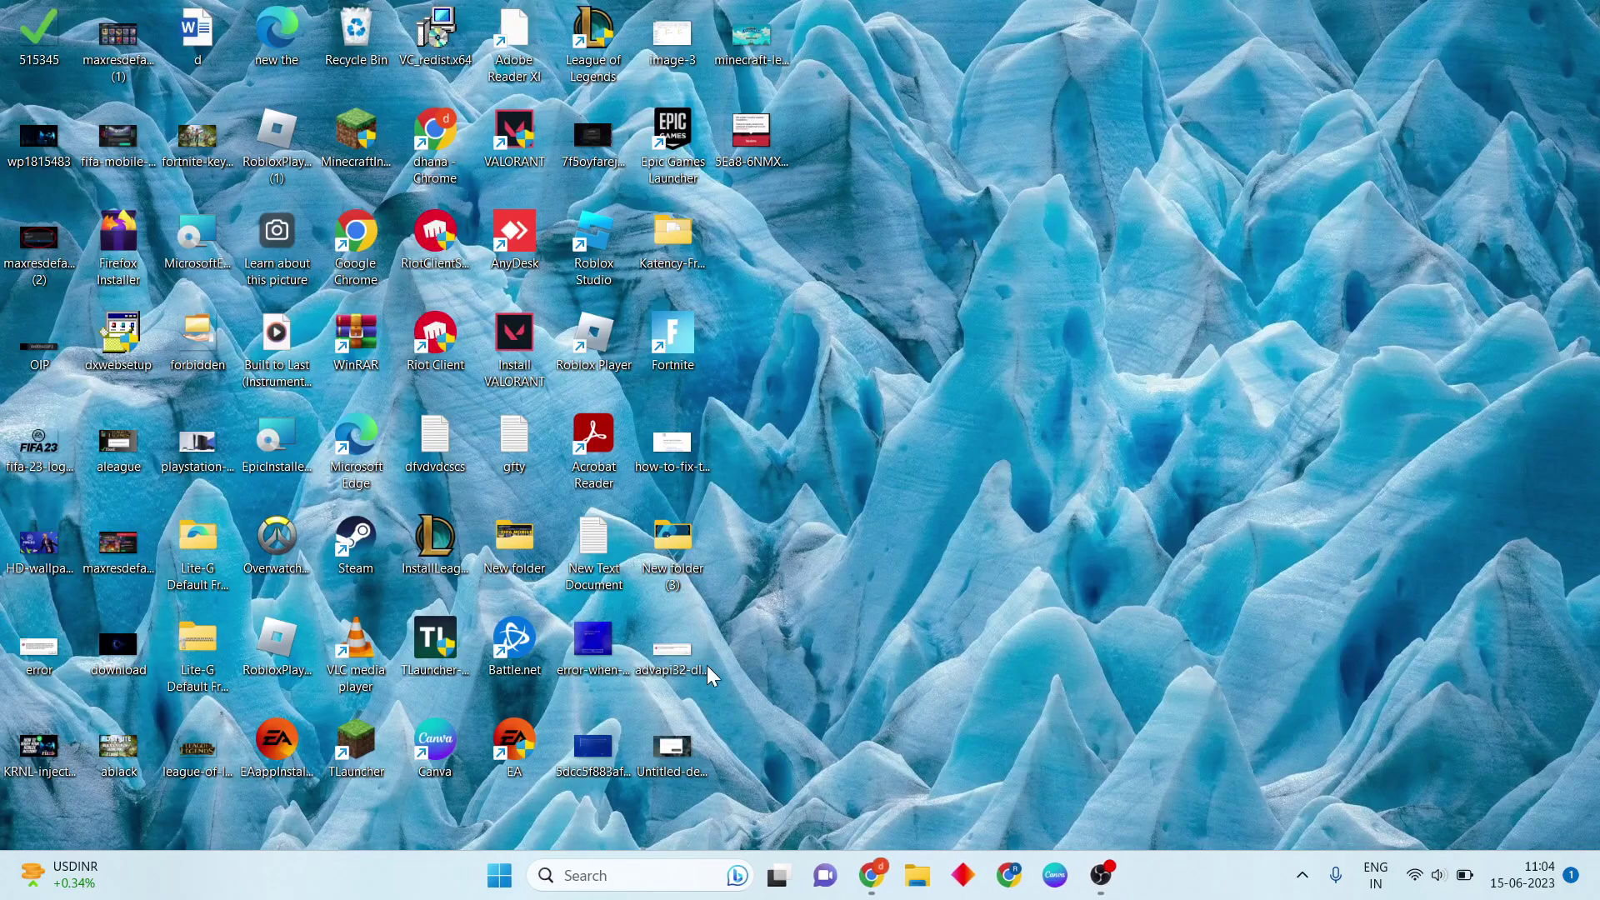
click(497, 878)
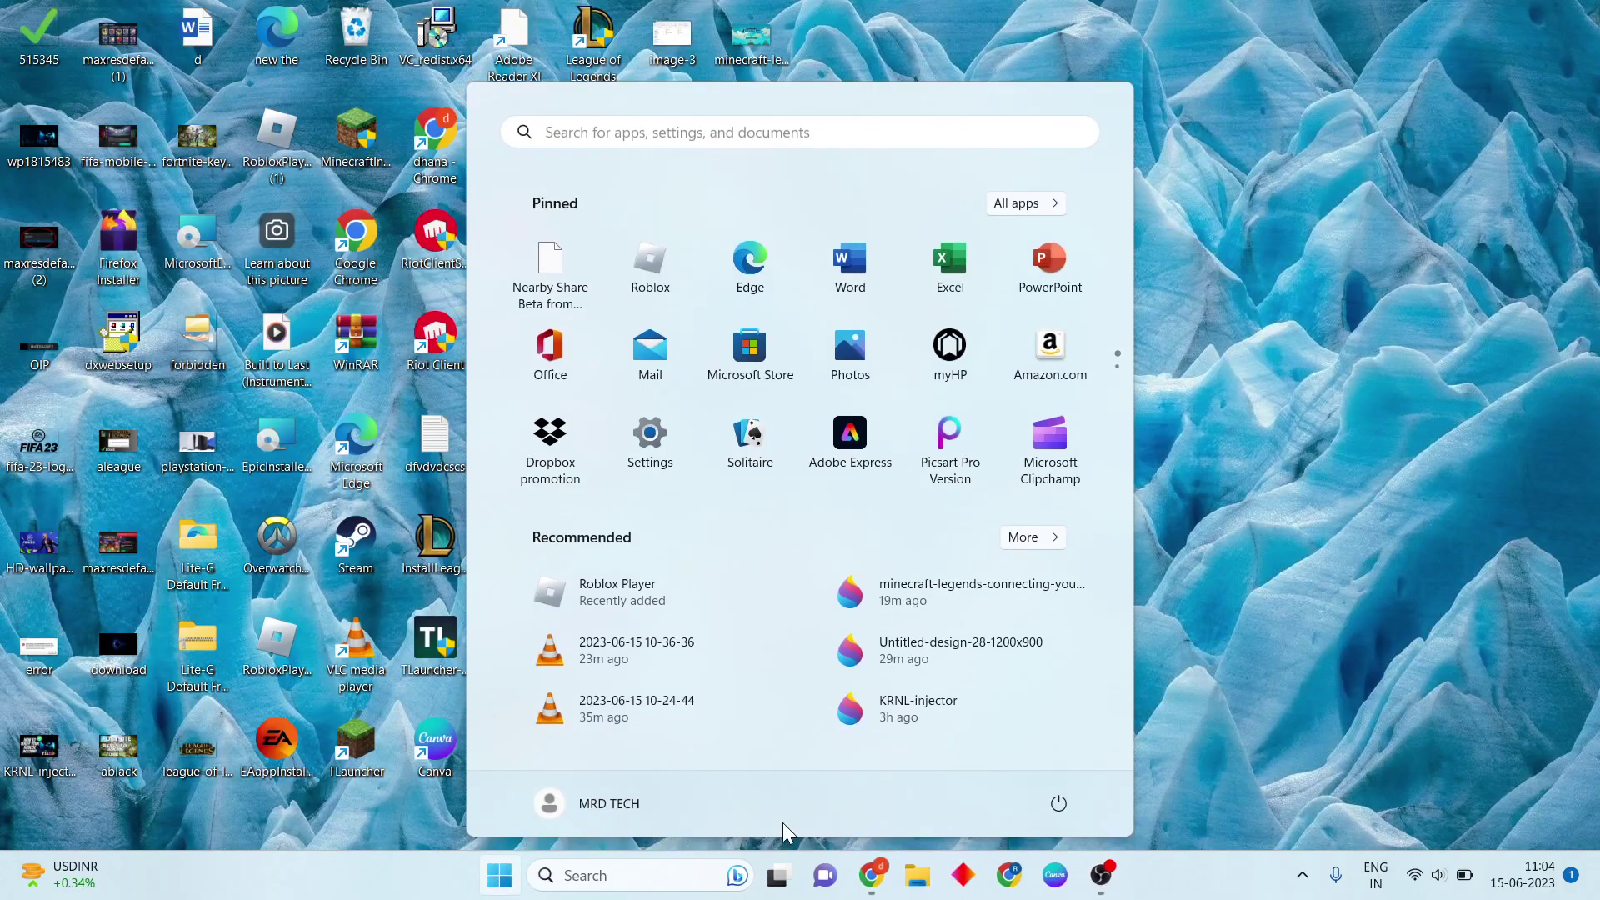
click(1059, 805)
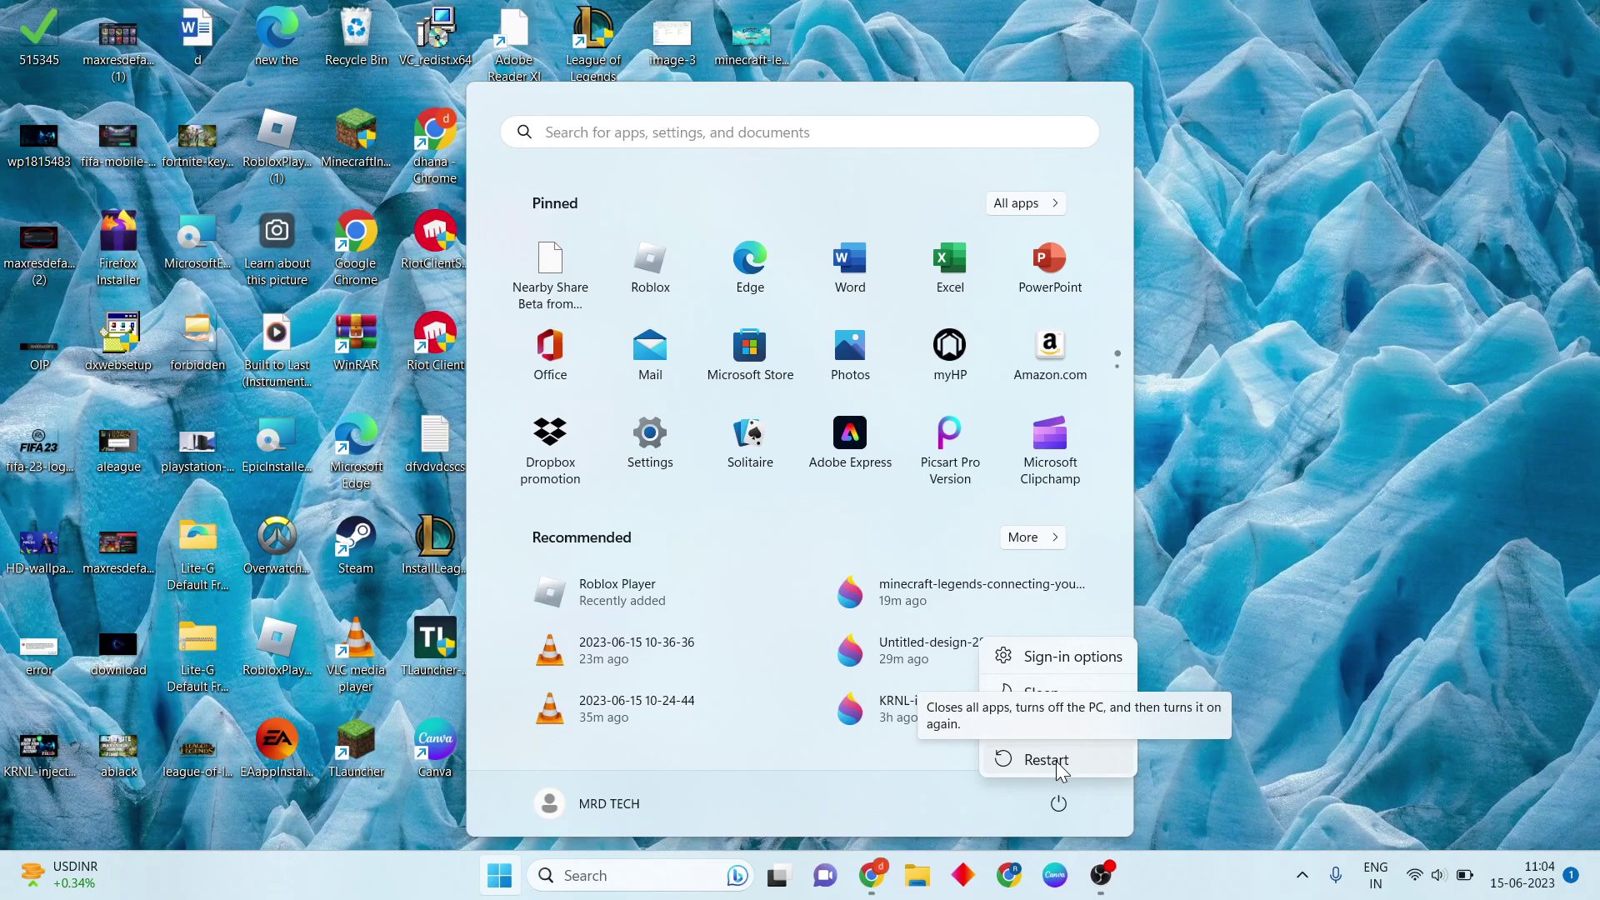
click(1364, 530)
click(1363, 530)
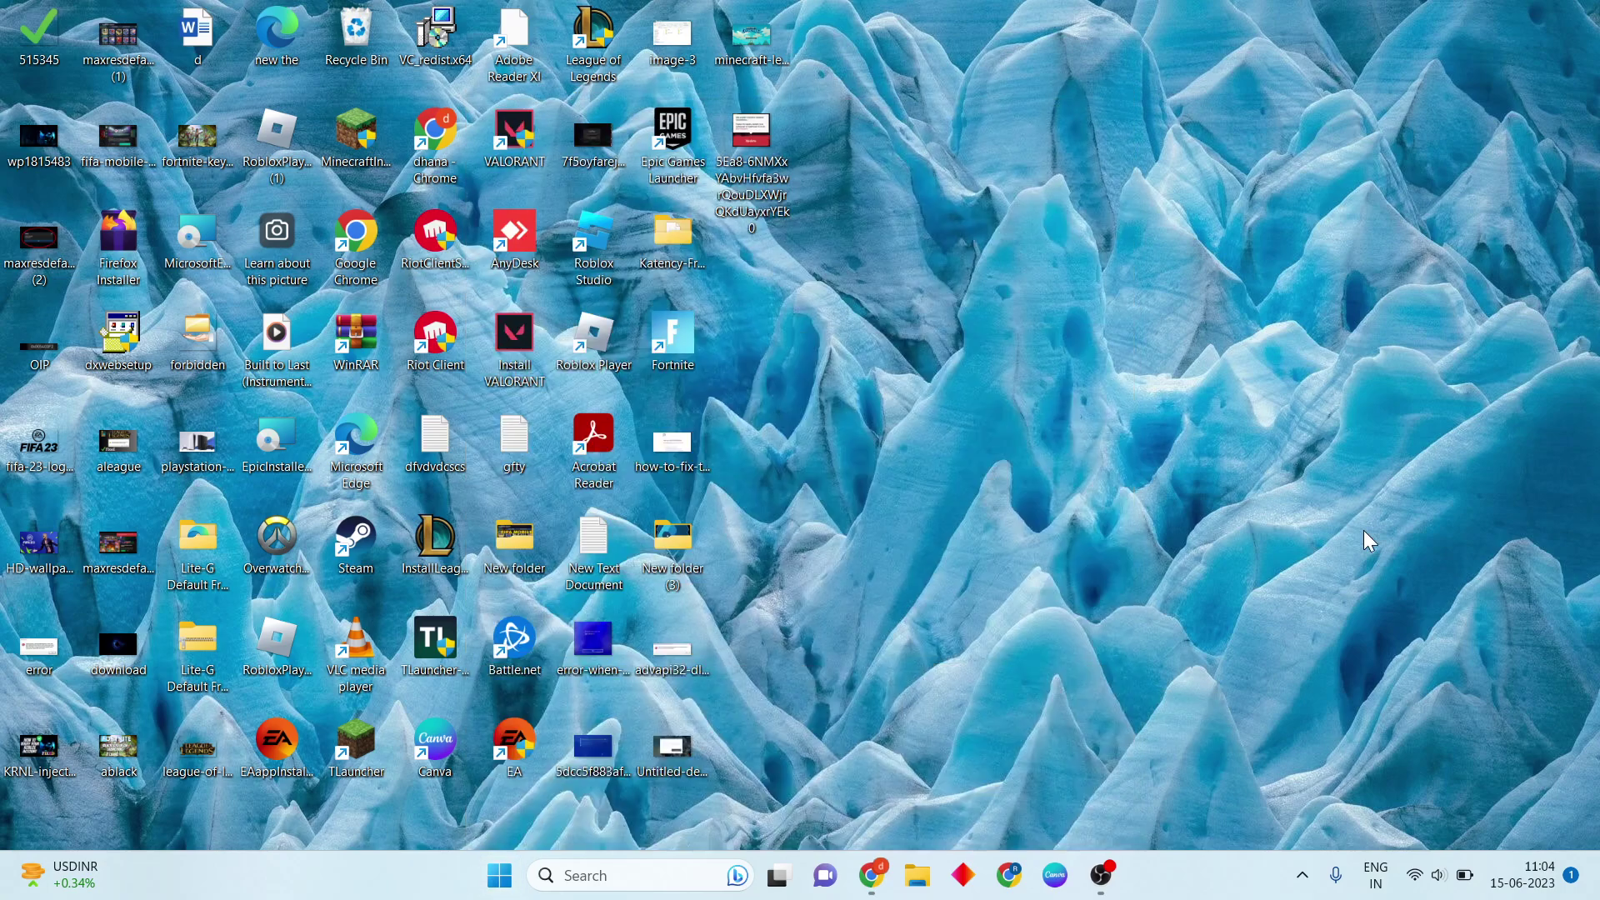